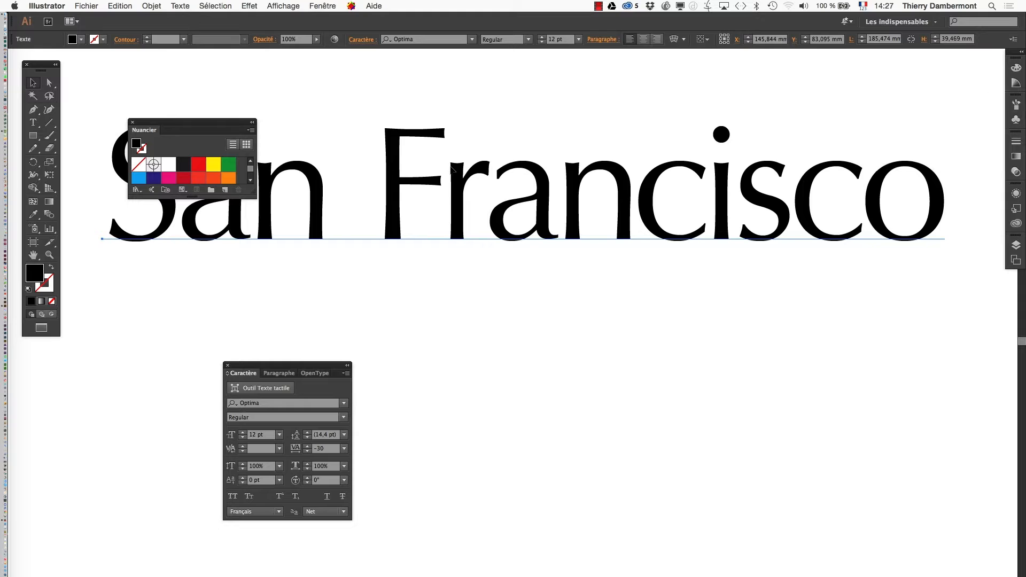
# Enlarge the Nuancier panel, try the white-to-black gradient as the San Francisco text's fill, and move the panel below the text
pyautogui.moveTo(253, 191); pyautogui.dragTo(274, 316)
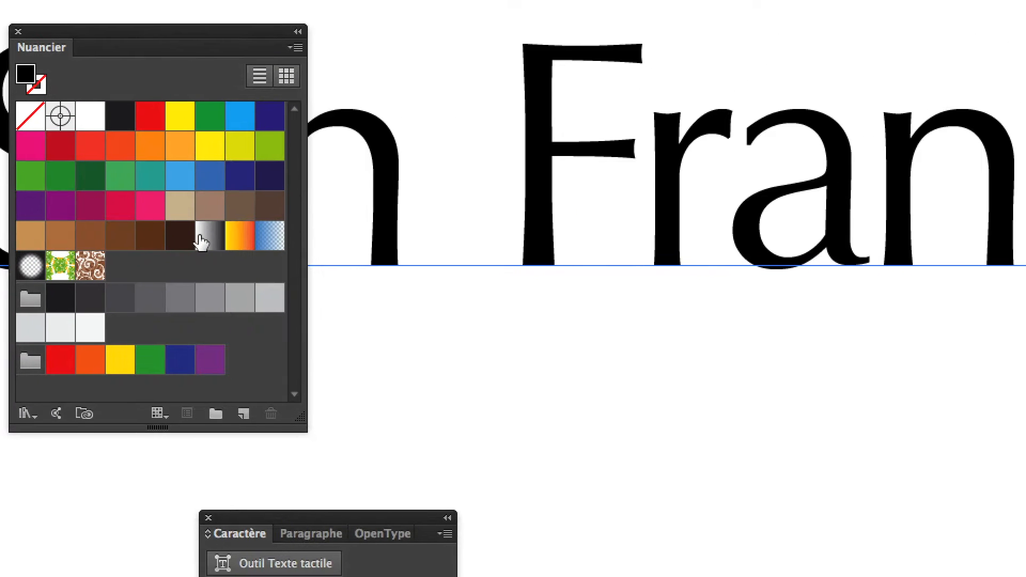
pyautogui.click(203, 240)
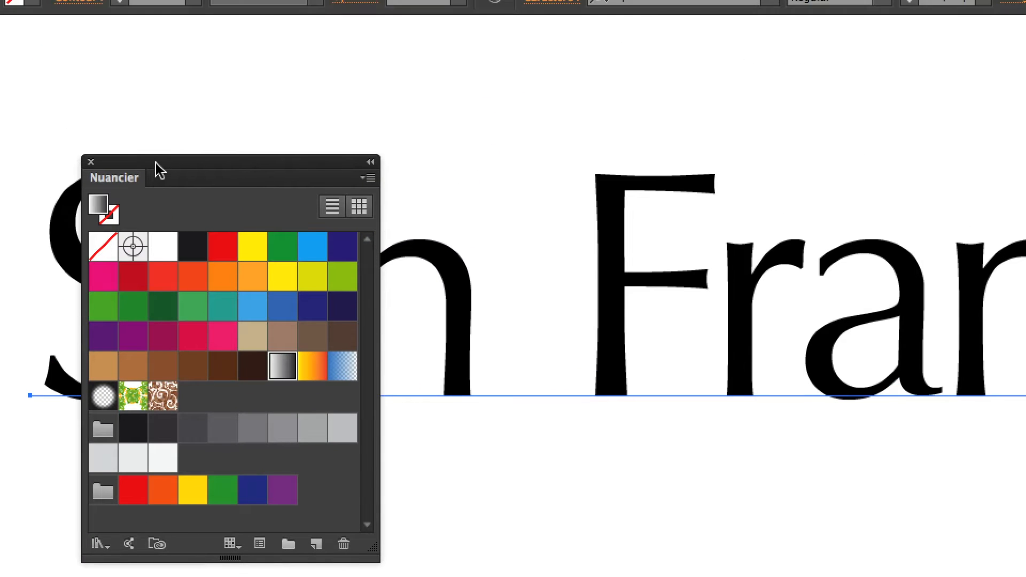
pyautogui.moveTo(268, 10); pyautogui.dragTo(206, 254)
# Try brown and crimson swatches as the San Francisco text's fill and settle on medium green
pyautogui.click(201, 450)
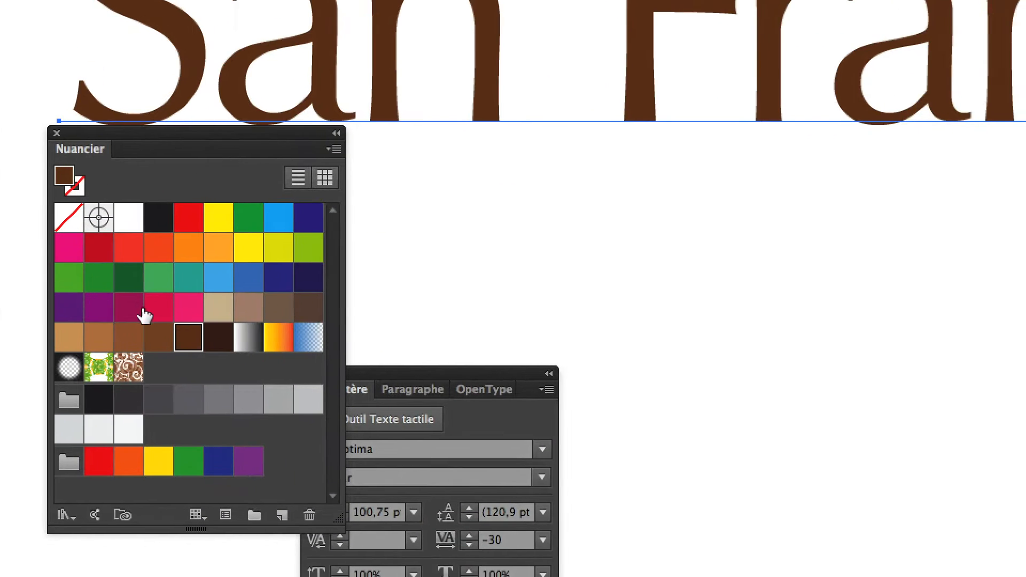
pyautogui.click(154, 308)
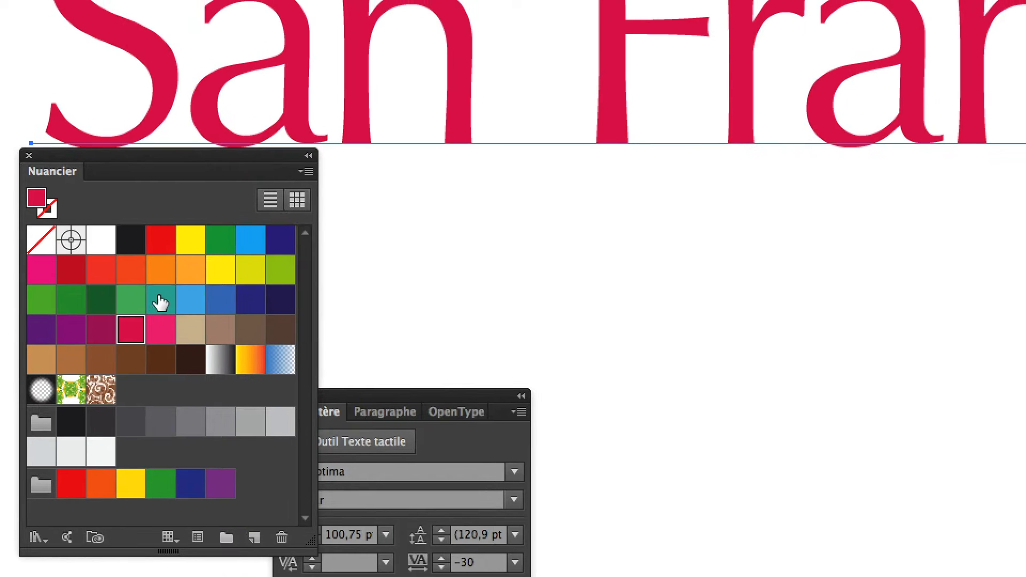
pyautogui.click(181, 278)
pyautogui.click(152, 303)
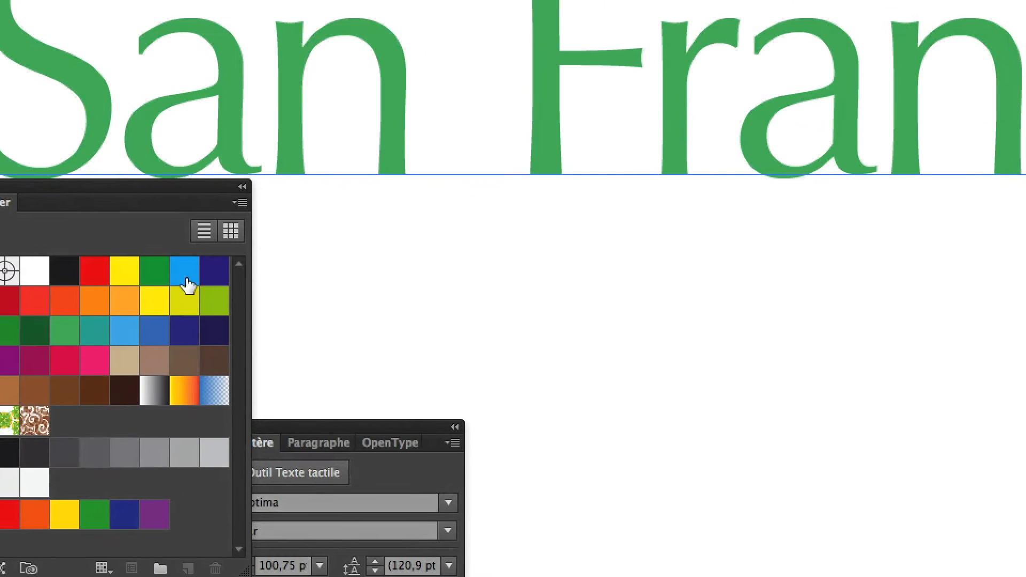
# Add a stroke colour to the San Francisco text, trying dark blue, dark red and brown before settling on dark grey
pyautogui.click(211, 273)
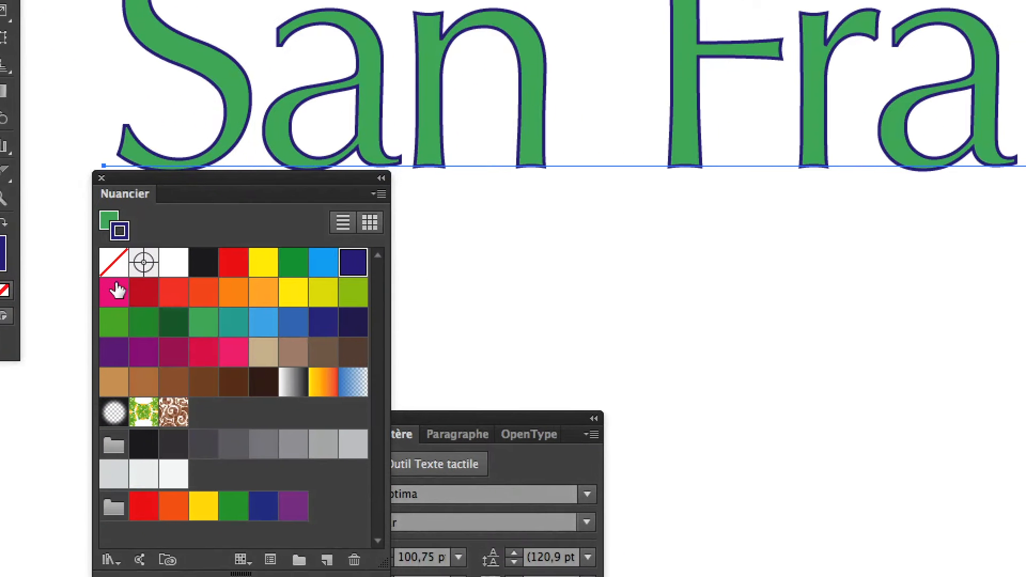
pyautogui.click(190, 315)
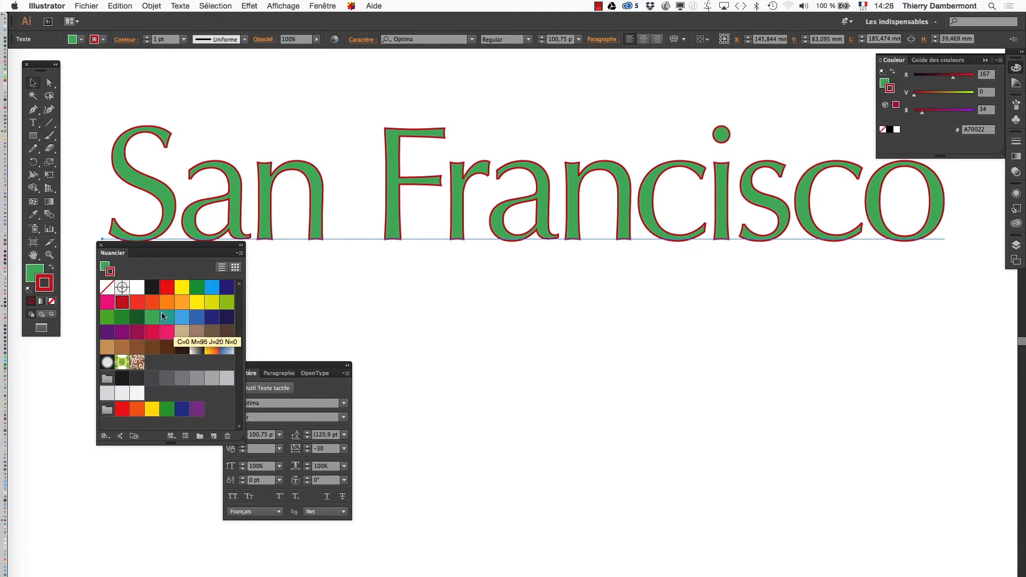
pyautogui.click(201, 377)
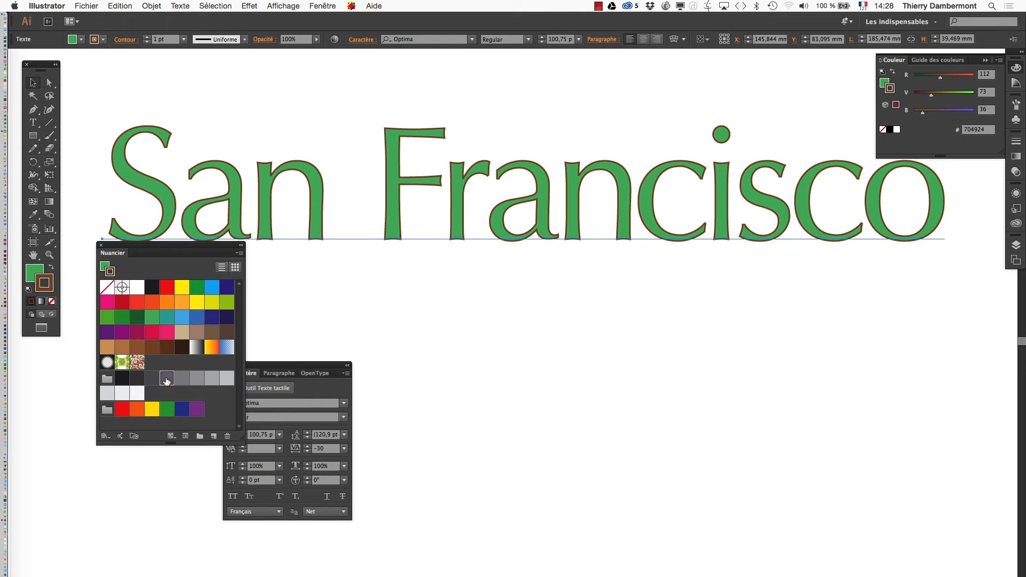
pyautogui.click(167, 378)
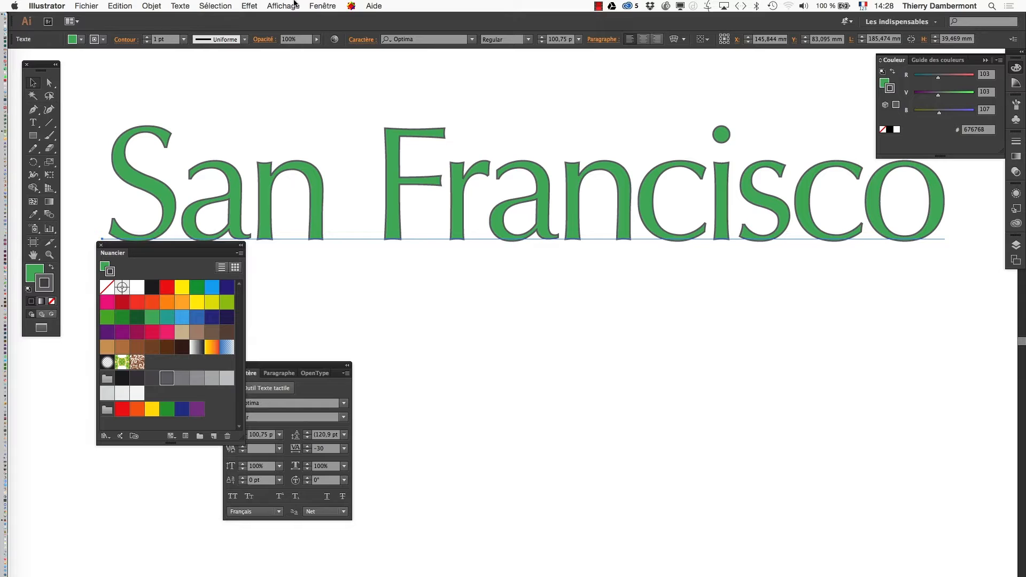
# Float the Contour panel below the text and set the text's stroke weight to 4 pt
pyautogui.click(322, 6)
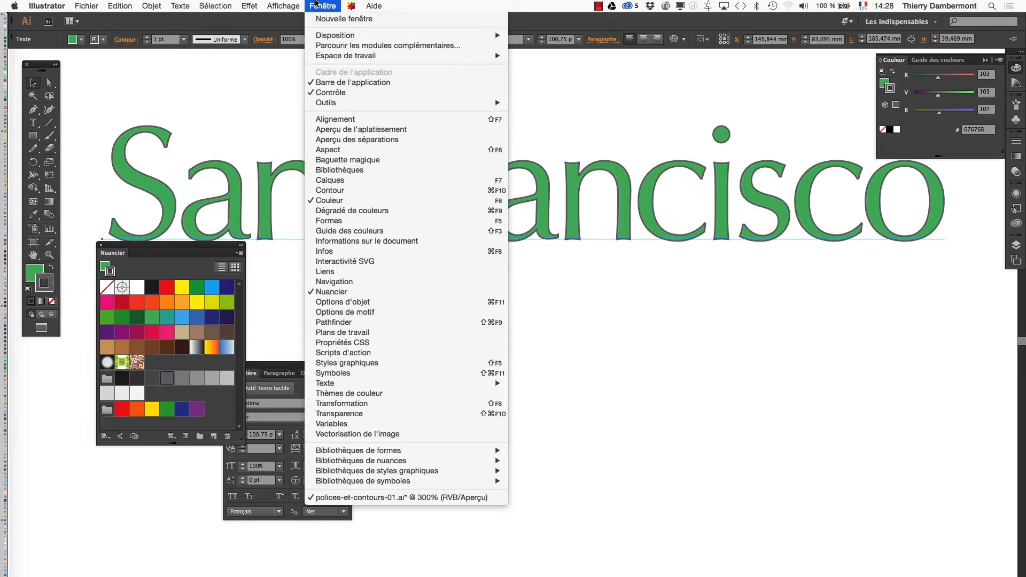
pyautogui.click(380, 190)
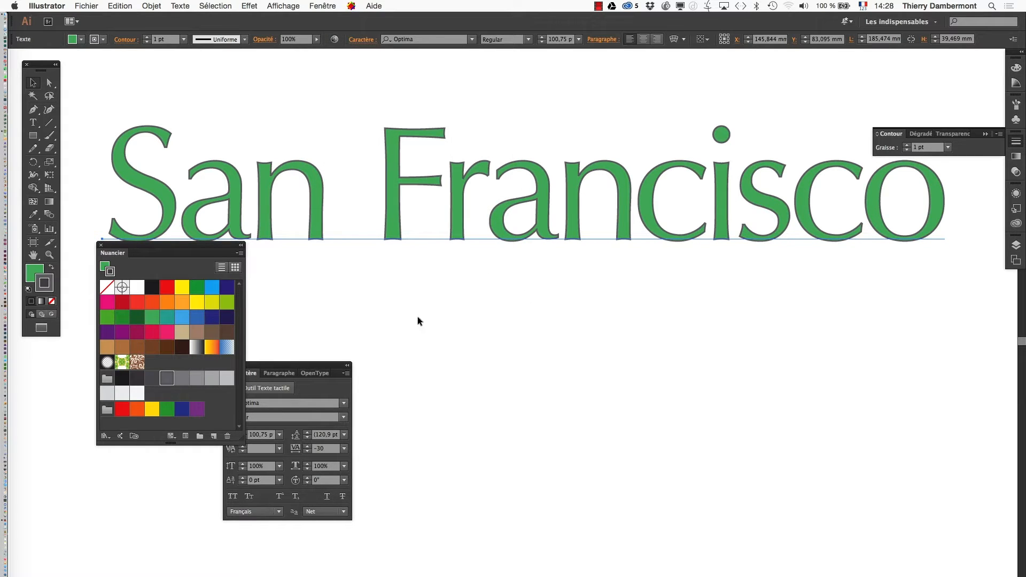
pyautogui.moveTo(885, 137); pyautogui.dragTo(418, 314)
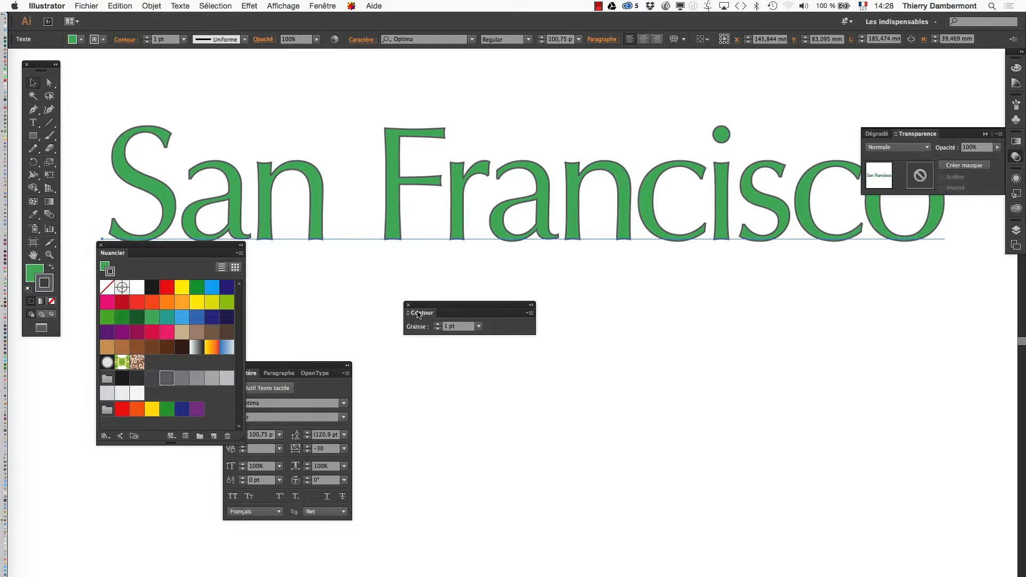
pyautogui.click(437, 324)
pyautogui.click(437, 324)
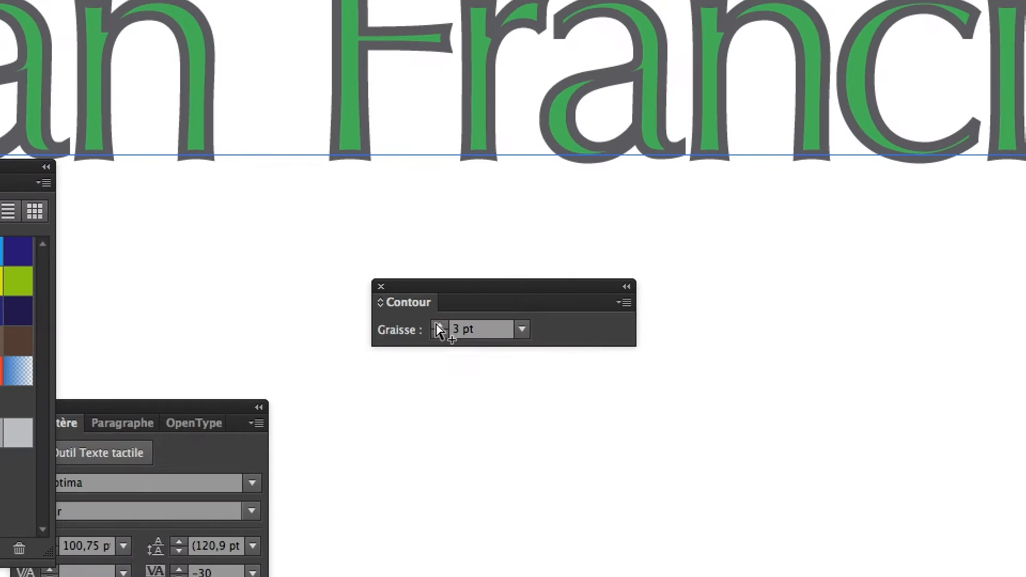
pyautogui.click(437, 324)
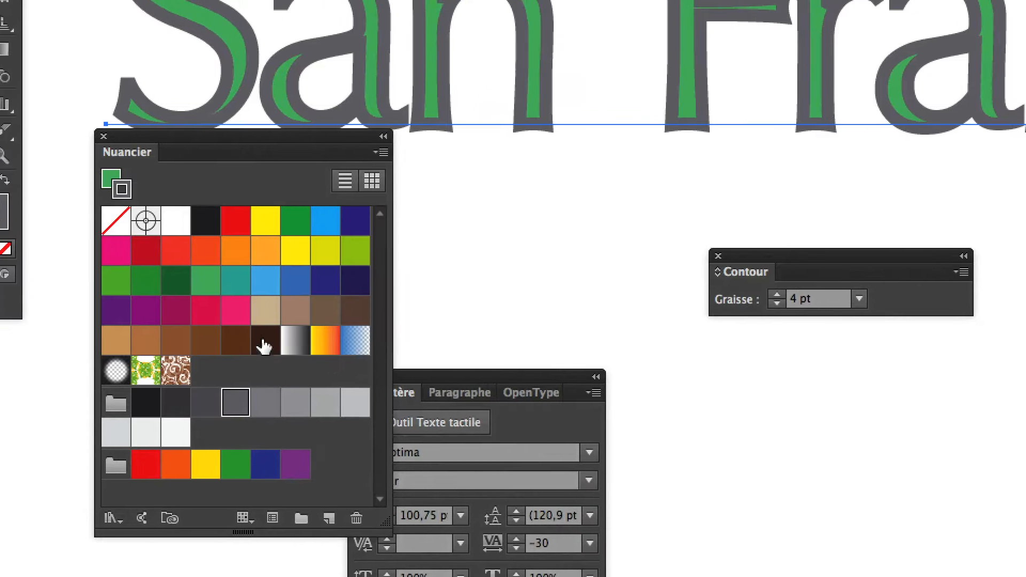
# Change the San Francisco text's stroke to the tan swatch and its fill to the dark red swatch
pyautogui.click(255, 332)
pyautogui.click(286, 325)
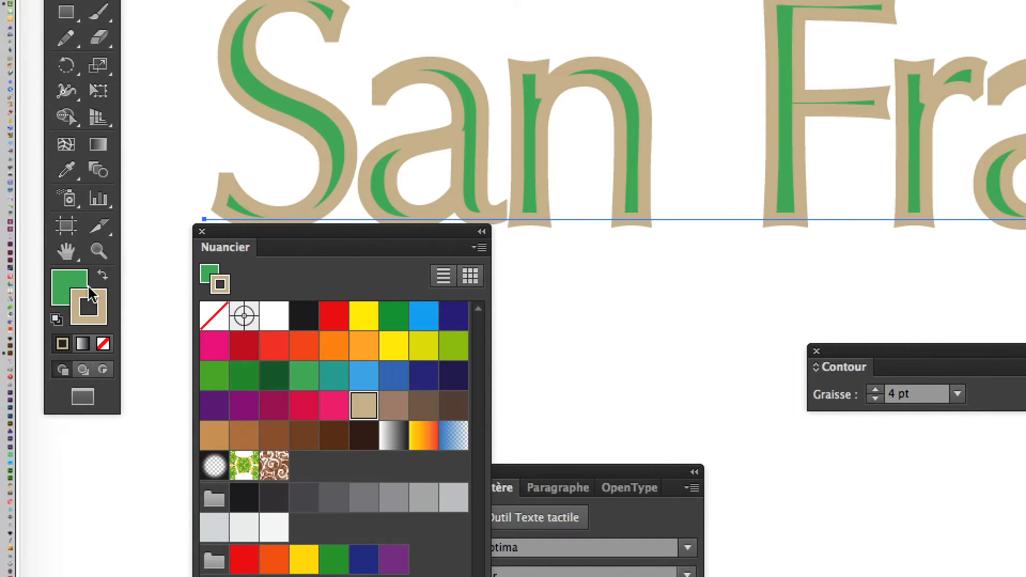
pyautogui.click(71, 283)
pyautogui.click(222, 341)
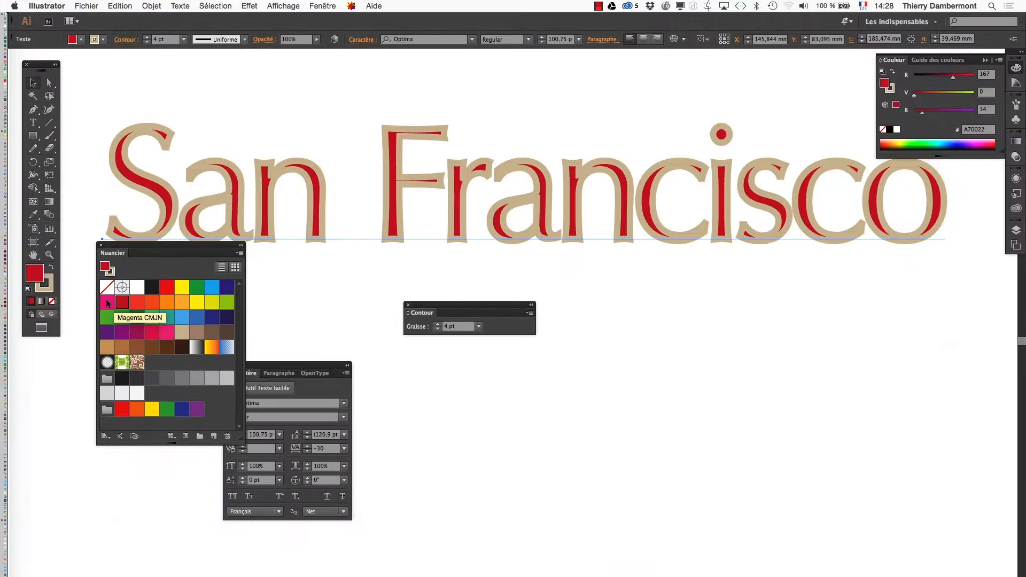
# Move the Contour and Nuancier panels clear of the text and collapse the Couleur panel
pyautogui.moveTo(471, 304); pyautogui.dragTo(577, 294)
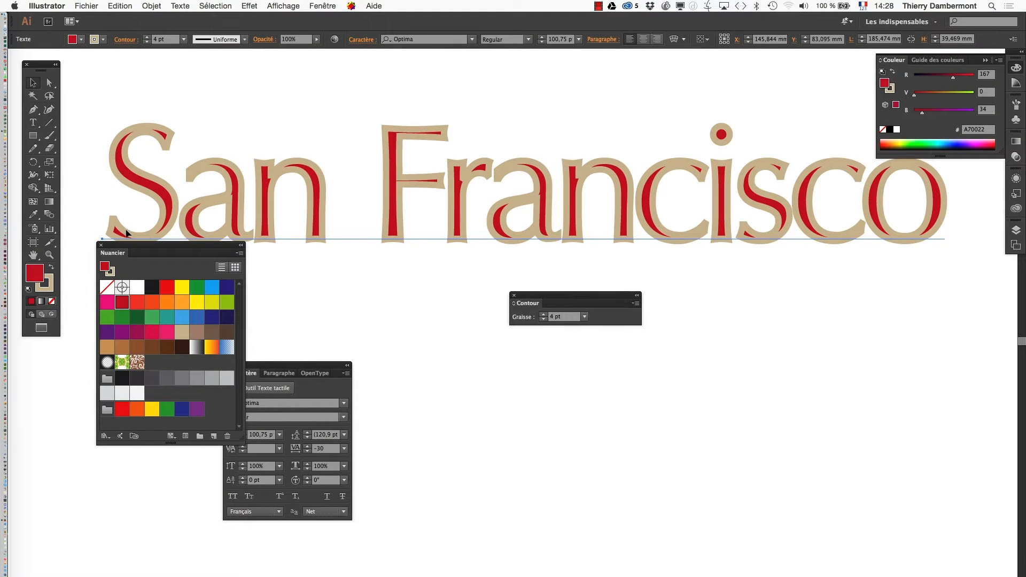
pyautogui.moveTo(152, 245); pyautogui.dragTo(163, 364)
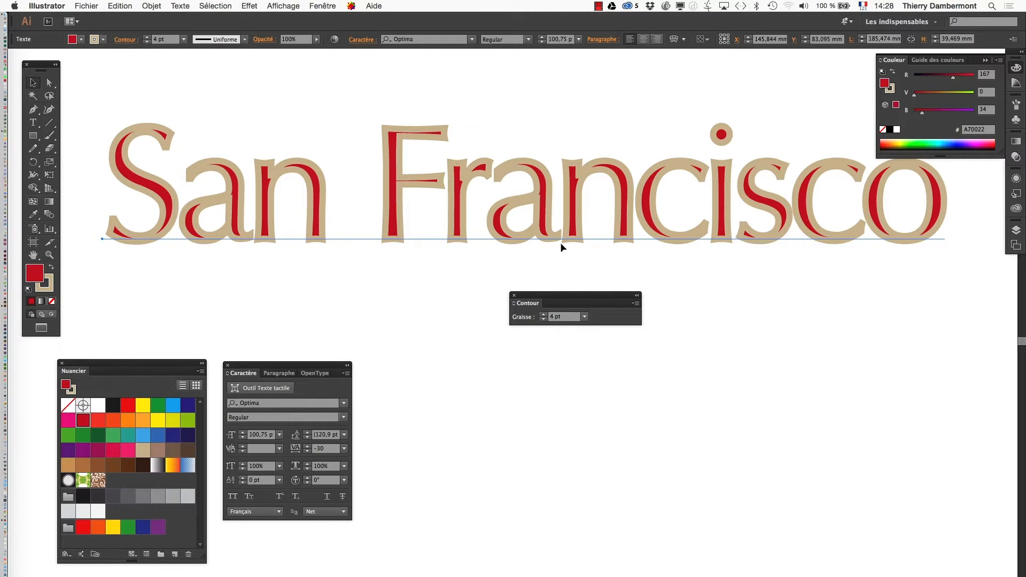
pyautogui.click(990, 61)
# Float the Formes brushes panel below the text and enlarge it to show all its brushes
pyautogui.click(1016, 105)
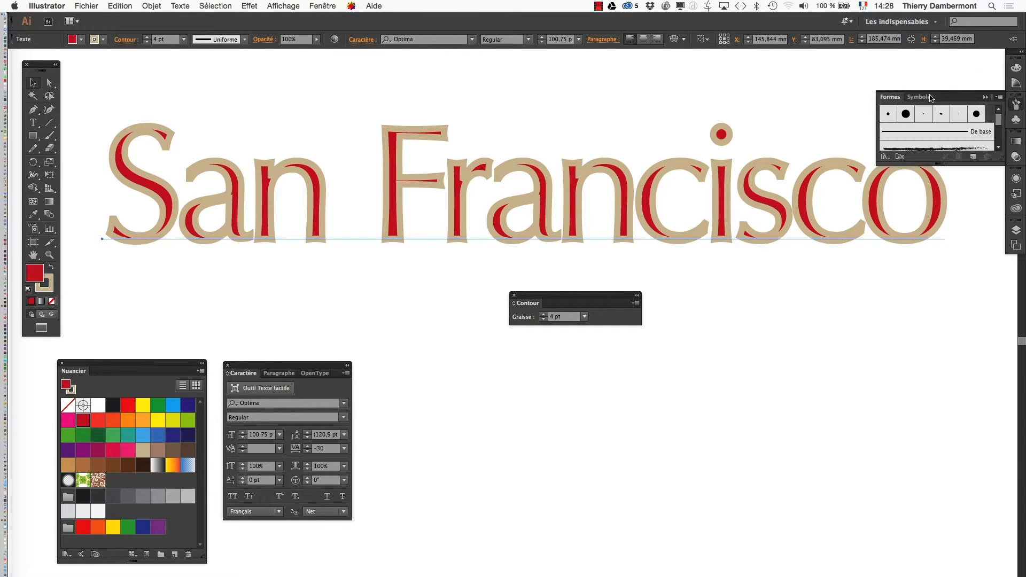
pyautogui.moveTo(891, 97); pyautogui.dragTo(739, 270)
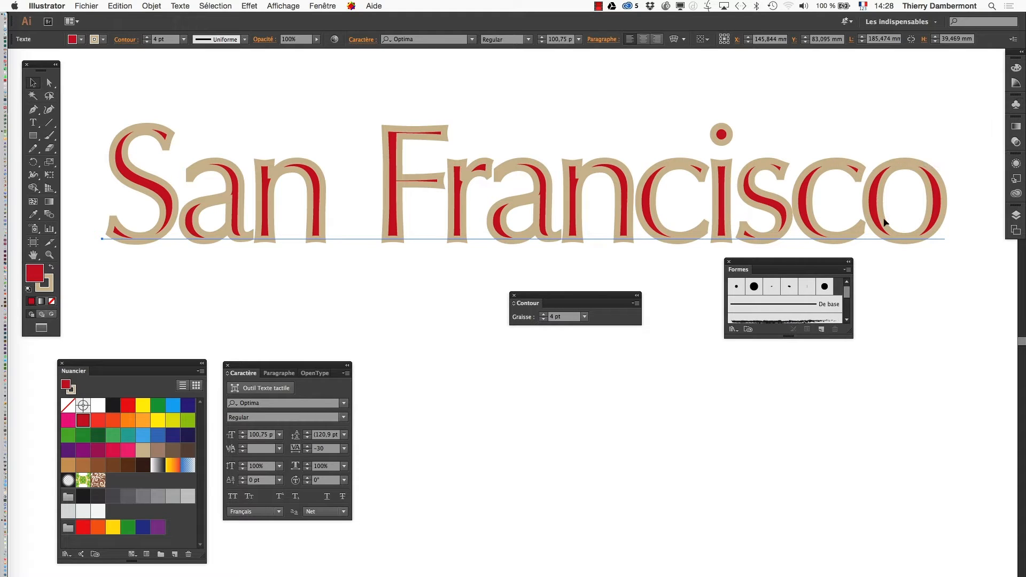
pyautogui.moveTo(848, 333); pyautogui.dragTo(875, 455)
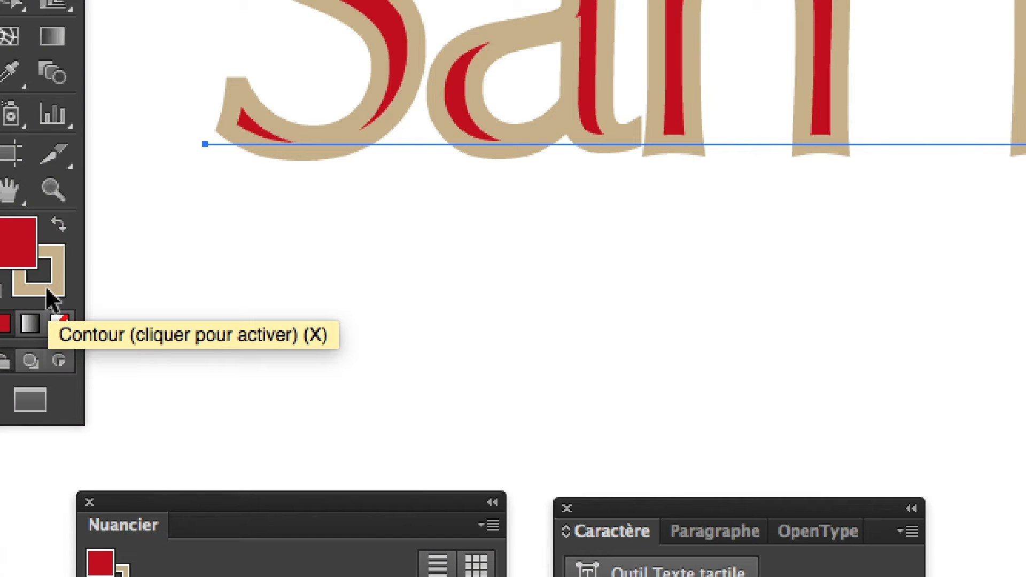
# Try to apply the charcoal brush to the text's stroke, and shift the Formes panel slightly away from the text
pyautogui.click(47, 291)
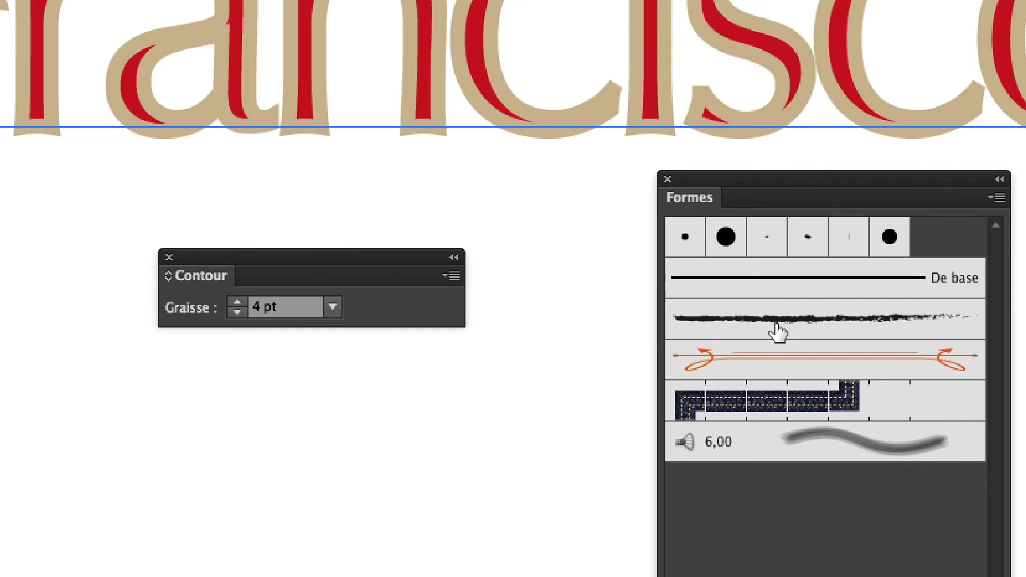
pyautogui.doubleClick(777, 330)
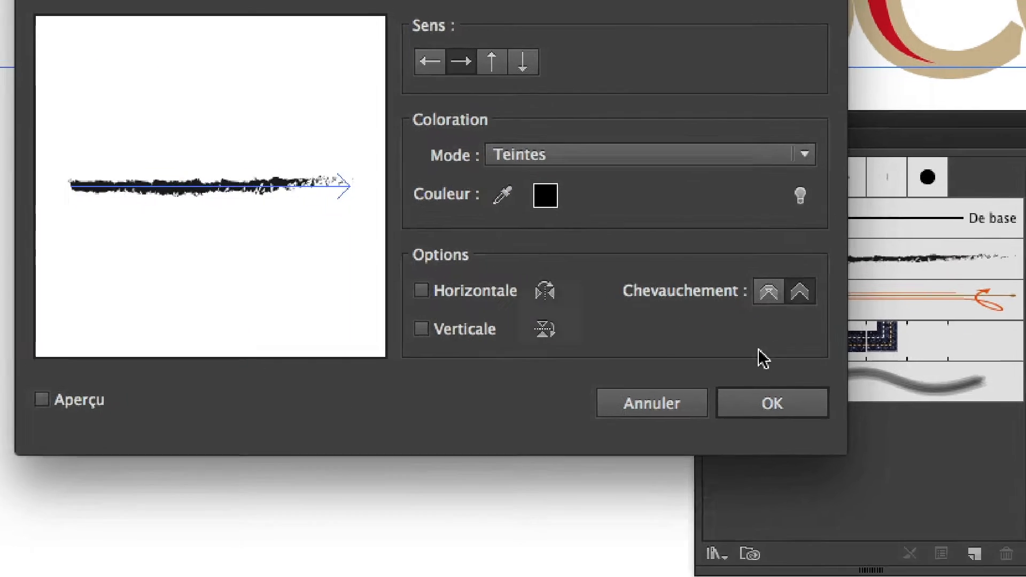
pyautogui.click(622, 465)
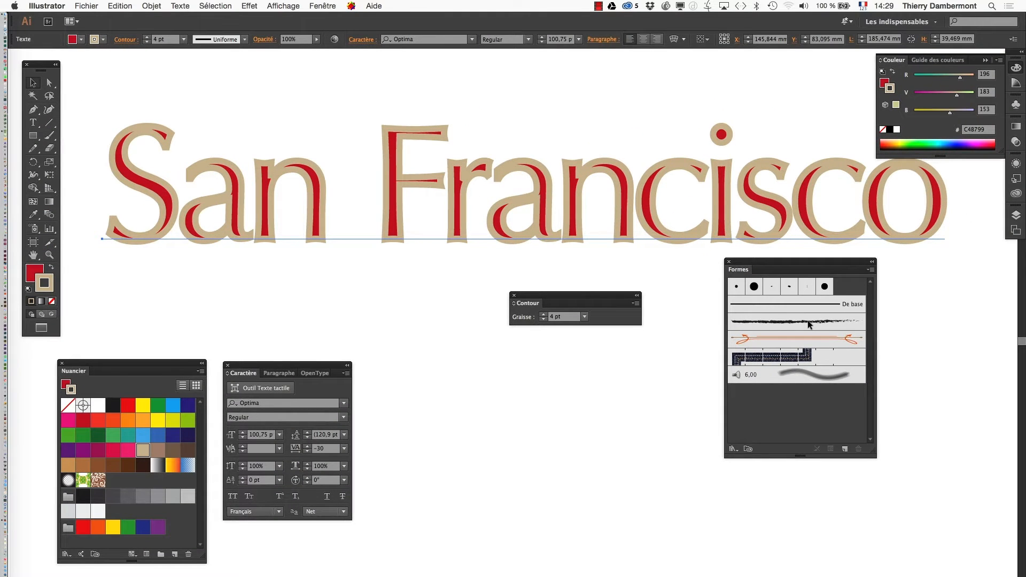
pyautogui.click(984, 61)
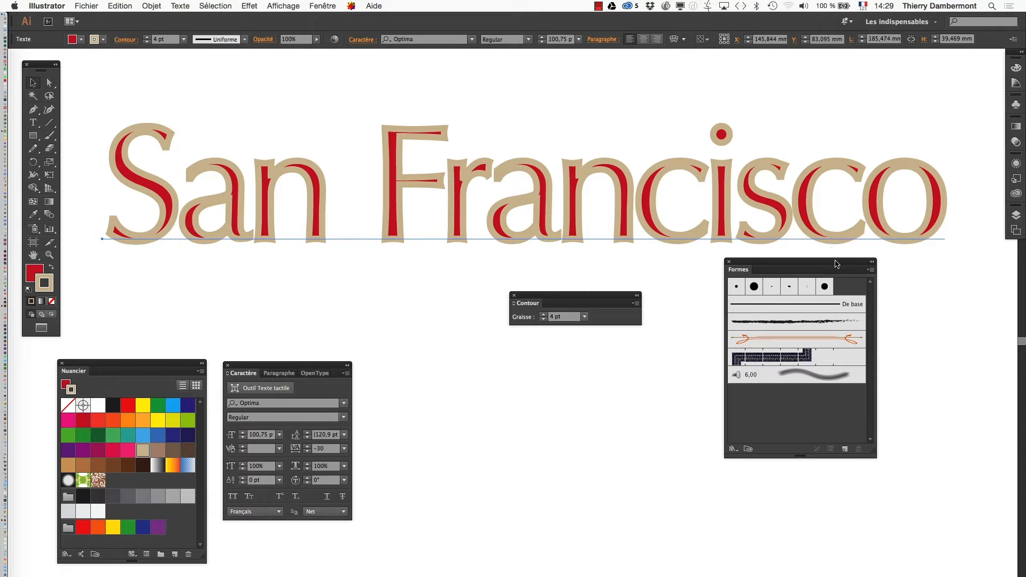
pyautogui.moveTo(837, 263); pyautogui.dragTo(856, 288)
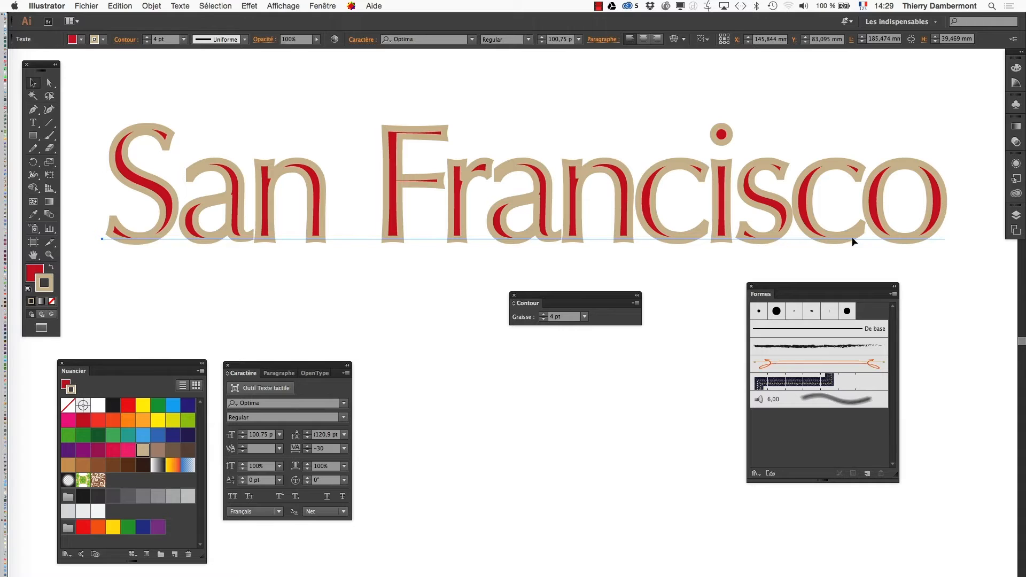
# Float the Aspect panel below the text beside the Contour panel and collapse the docked group it came from
pyautogui.click(323, 6)
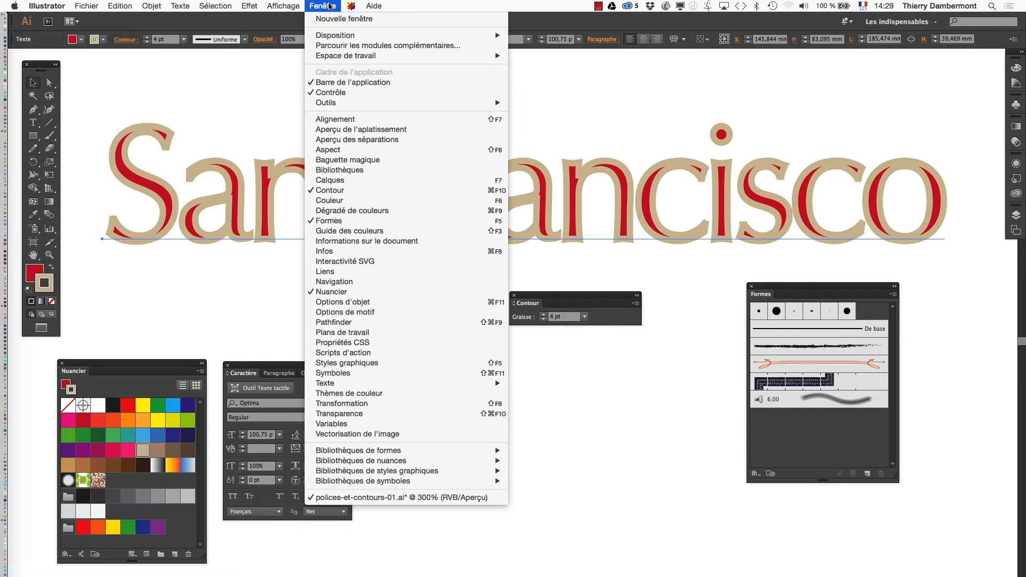
pyautogui.click(351, 149)
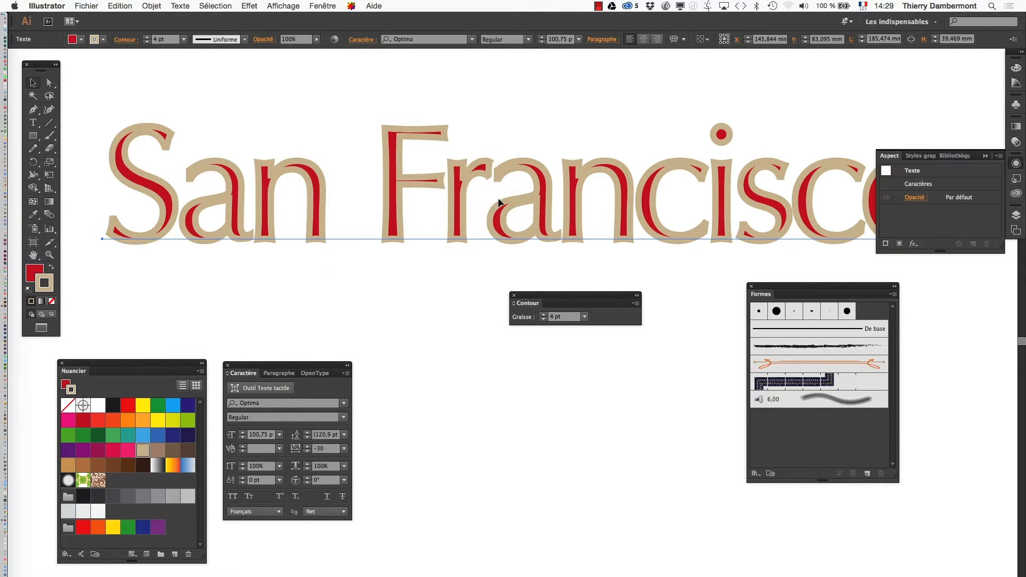
pyautogui.moveTo(891, 155); pyautogui.dragTo(432, 285)
pyautogui.click(991, 156)
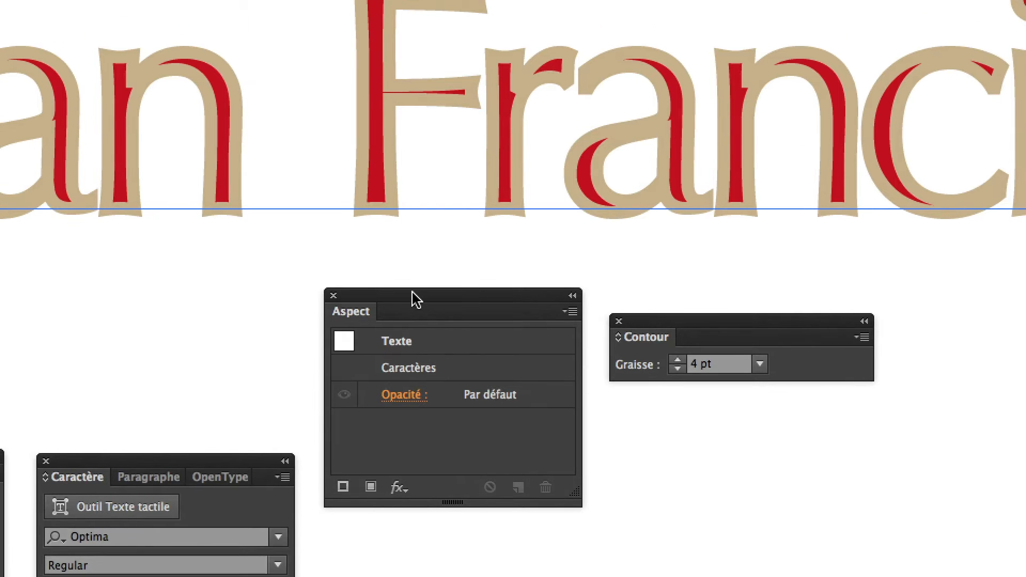
pyautogui.moveTo(406, 260); pyautogui.dragTo(403, 248)
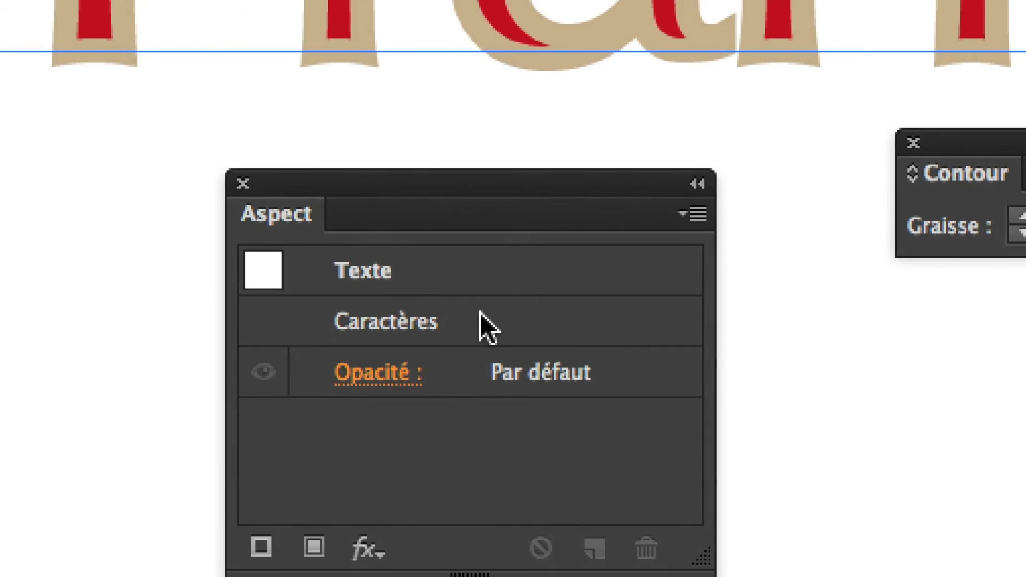
# Compare the Texte and Caractères levels in the Aspect panel to examine where the text's stroke and fill are stored
pyautogui.doubleClick(479, 312)
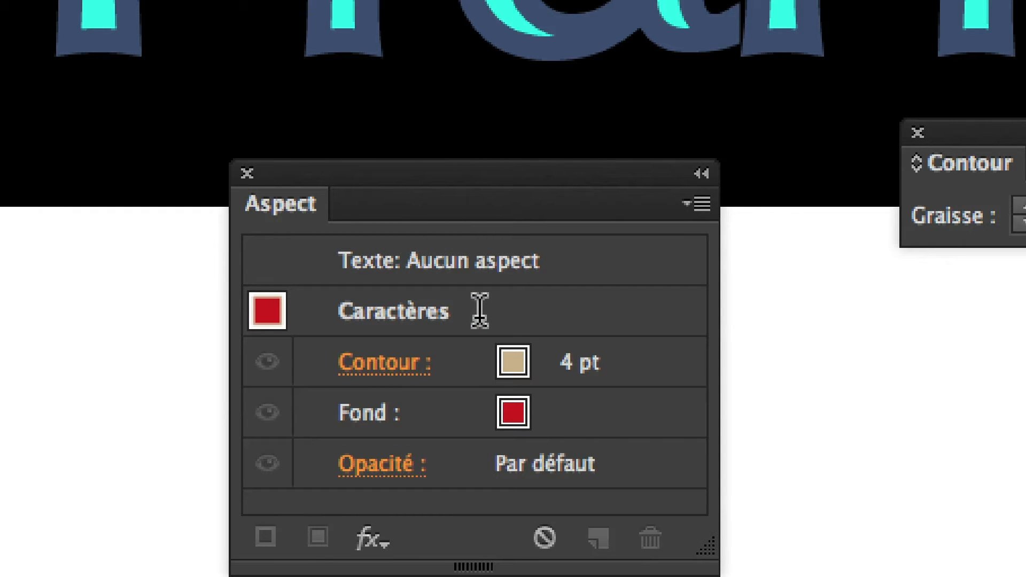
pyautogui.click(477, 260)
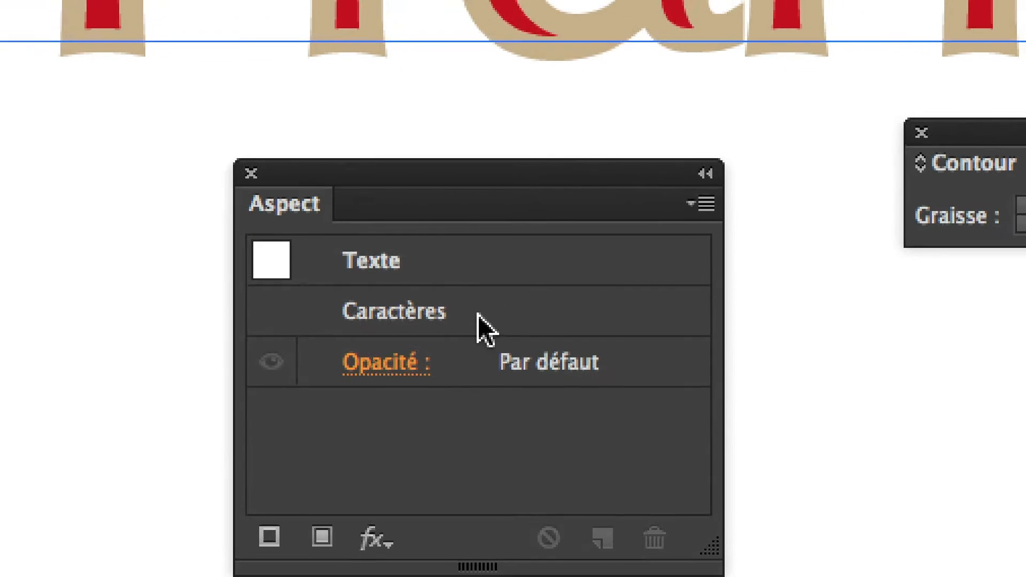
pyautogui.doubleClick(477, 356)
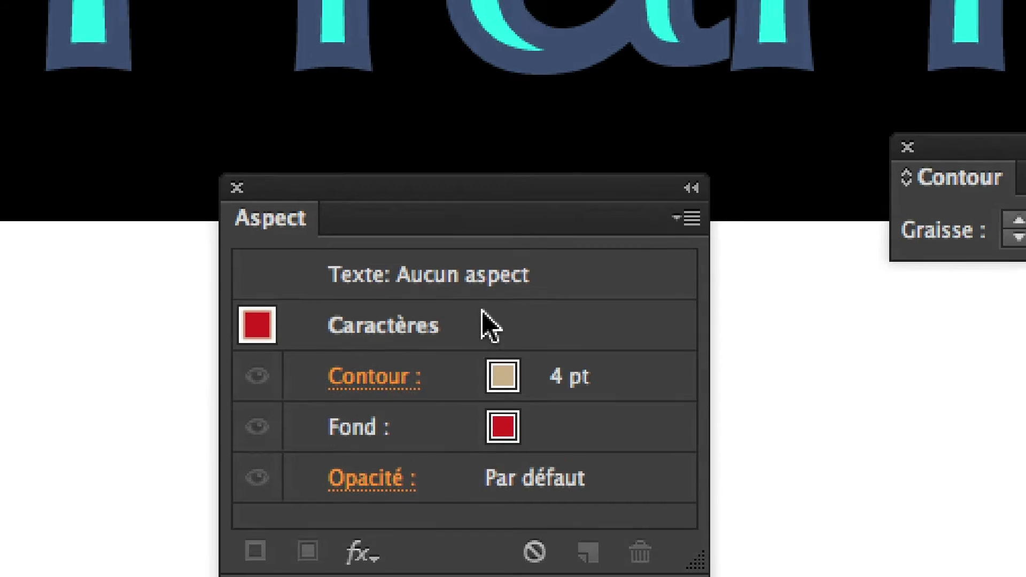
pyautogui.click(484, 273)
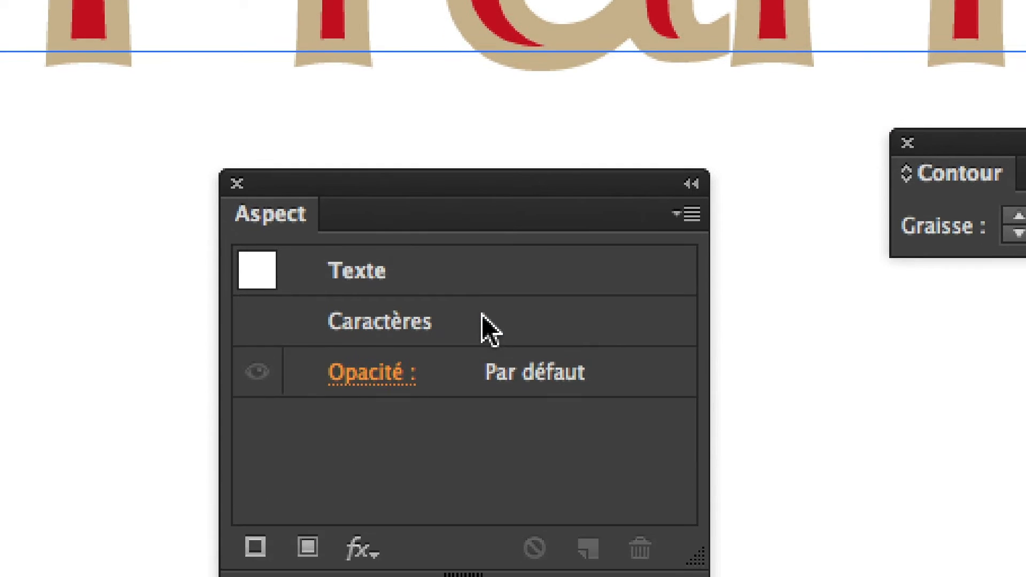
pyautogui.doubleClick(484, 324)
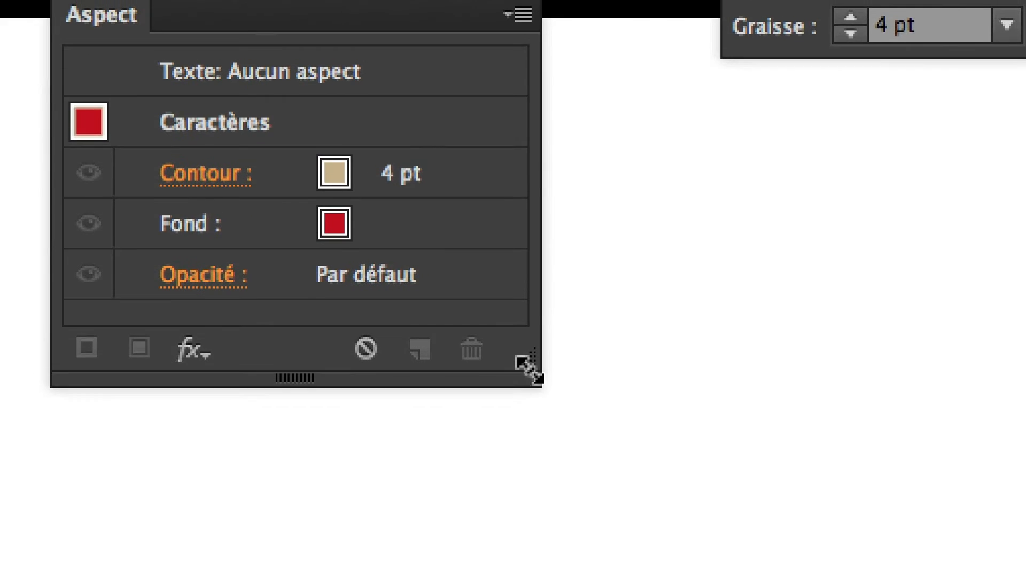
pyautogui.moveTo(526, 369); pyautogui.dragTo(588, 368)
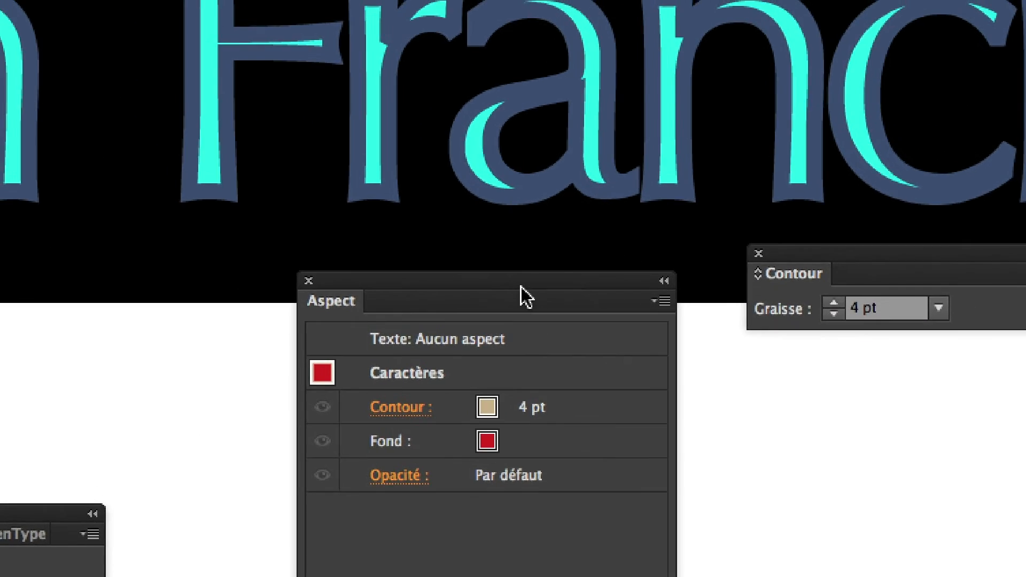
# Try to move the characters' stroke below their fill in the Aspect panel's Caractères level
pyautogui.moveTo(521, 287); pyautogui.dragTo(472, 263)
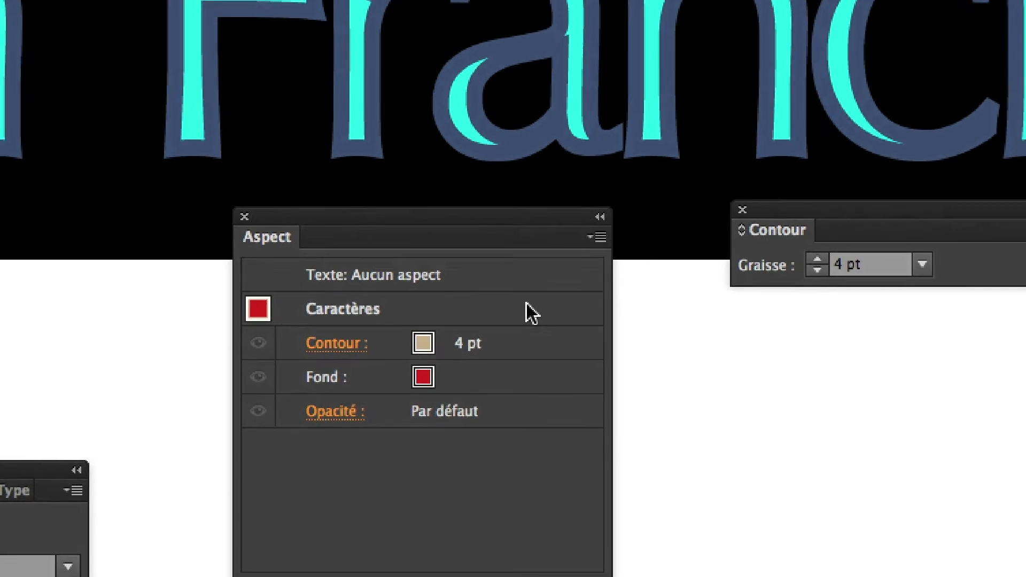
pyautogui.moveTo(577, 402); pyautogui.dragTo(578, 443)
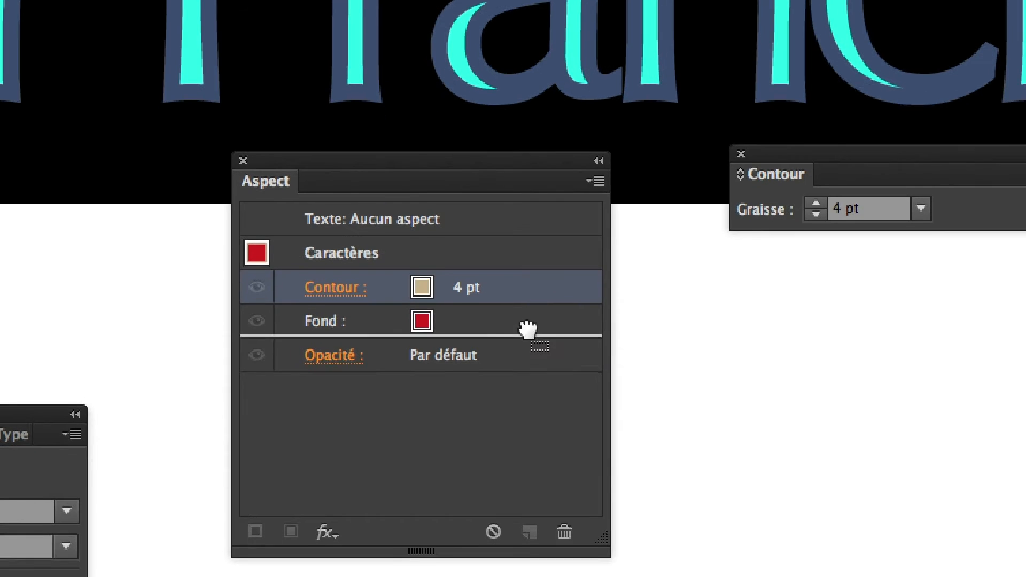
pyautogui.moveTo(527, 329); pyautogui.dragTo(526, 328)
pyautogui.moveTo(520, 286); pyautogui.dragTo(524, 362)
pyautogui.moveTo(520, 318)
pyautogui.mouseDown()
pyautogui.moveTo(525, 366)
pyautogui.moveTo(524, 315)
pyautogui.moveTo(528, 366)
pyautogui.moveTo(525, 336)
pyautogui.mouseUp()
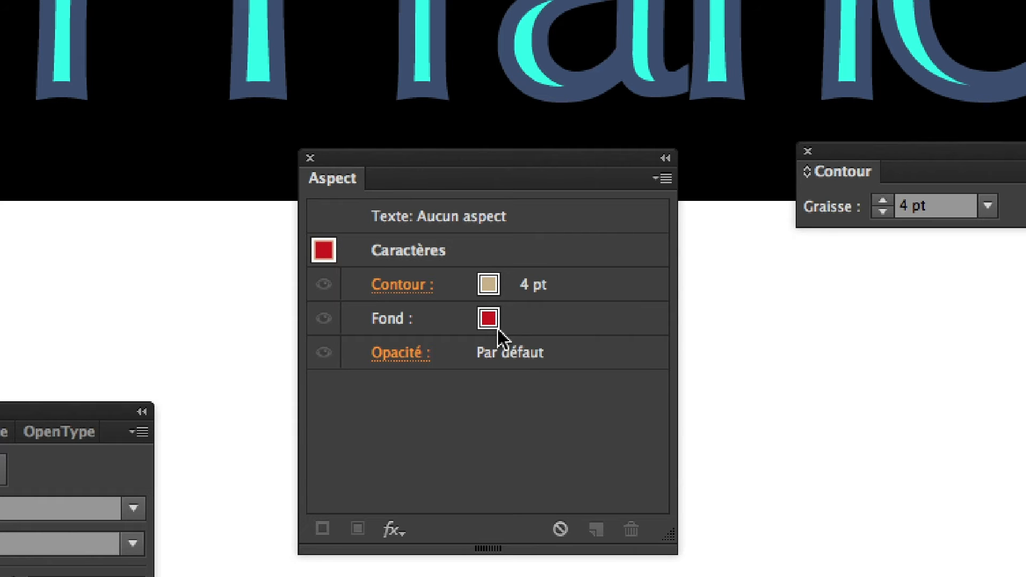
# Remove both the stroke and the fill colour from the San Francisco characters
pyautogui.click(501, 289)
pyautogui.click(505, 285)
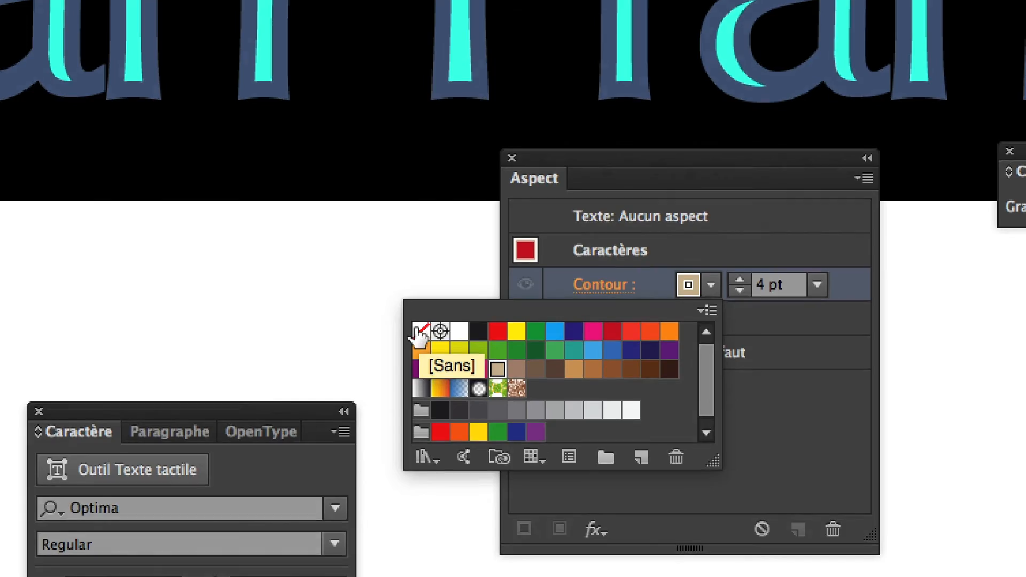
pyautogui.click(214, 355)
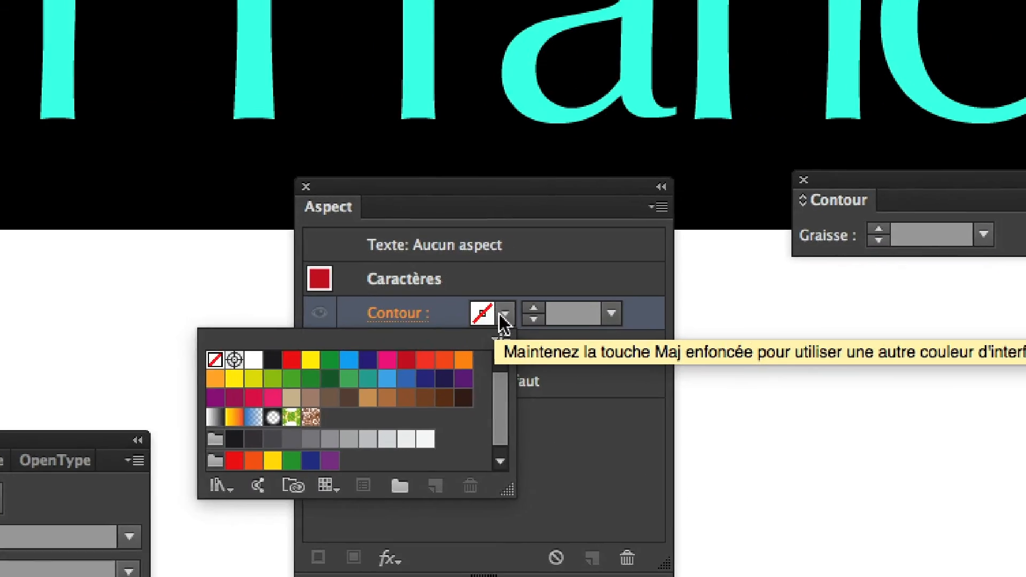
pyautogui.click(537, 312)
pyautogui.click(537, 312)
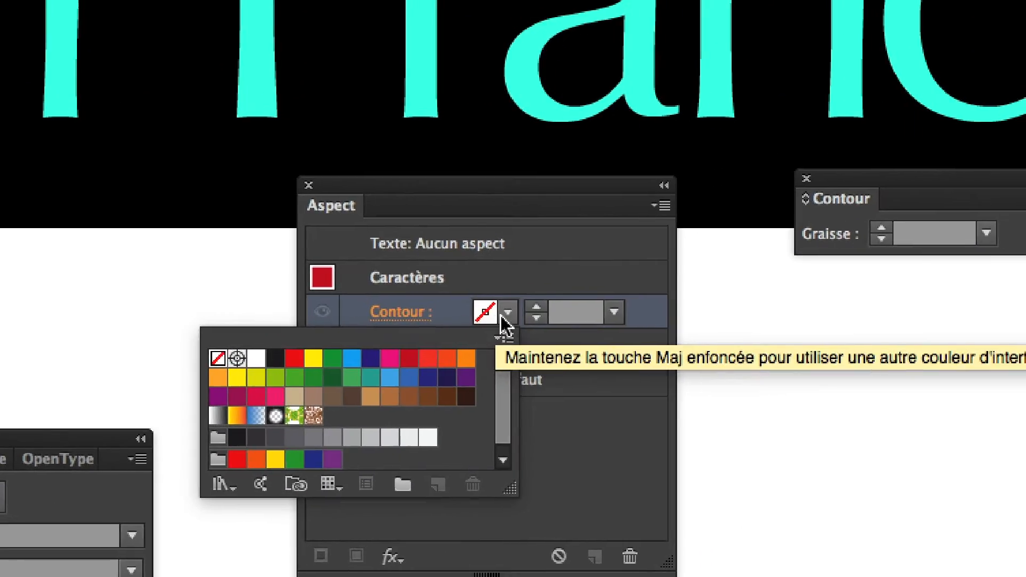
pyautogui.click(502, 316)
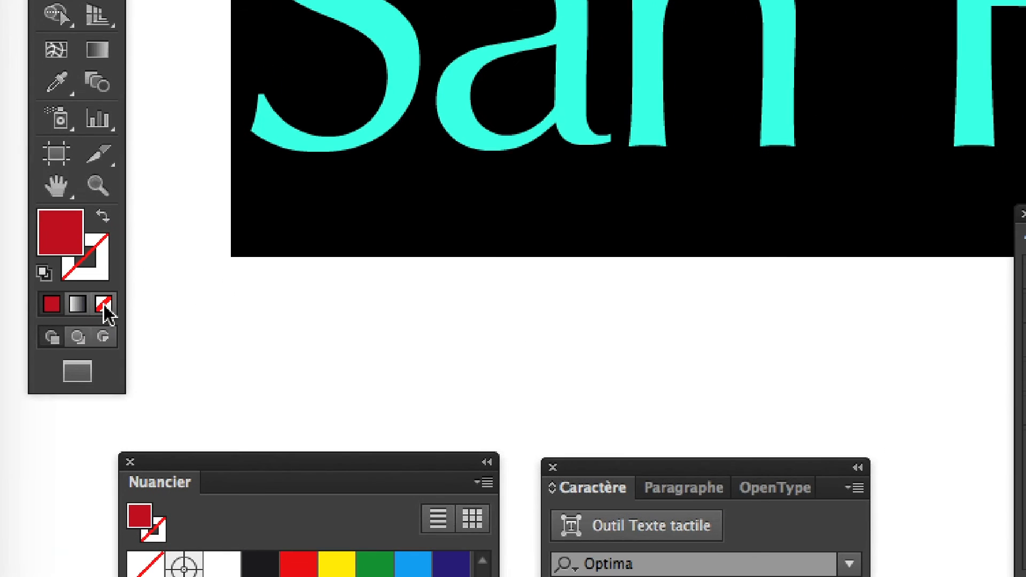
pyautogui.click(132, 359)
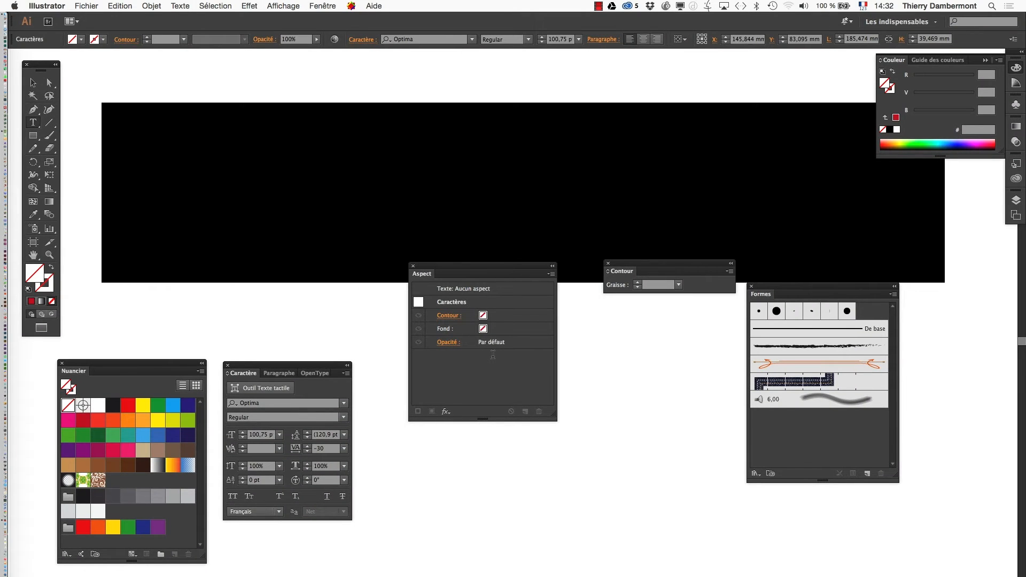
# Leave text editing with the Selection tool, then deselect and reselect the uncoloured text to examine how it displays
pyautogui.click(33, 84)
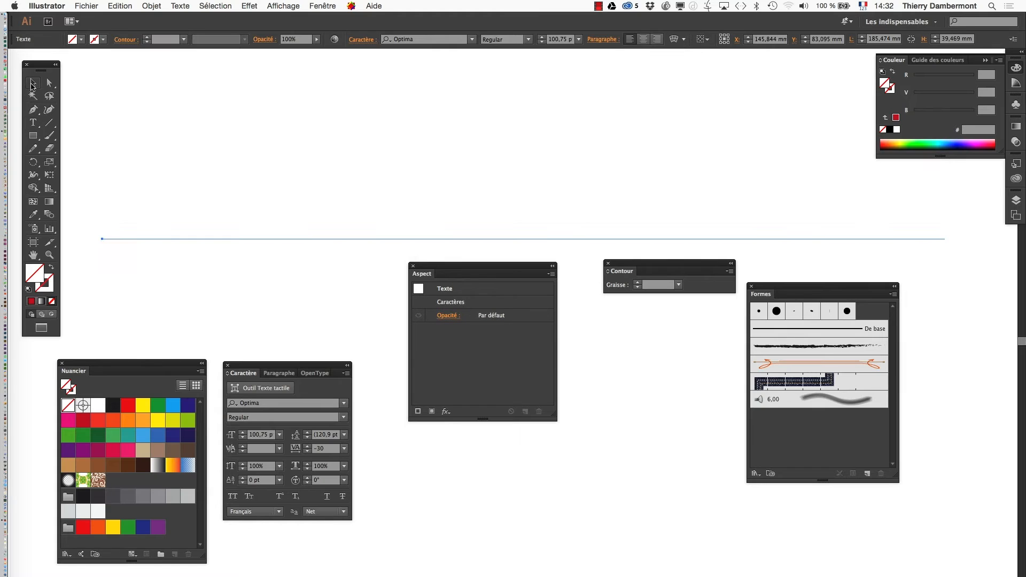
pyautogui.click(543, 537)
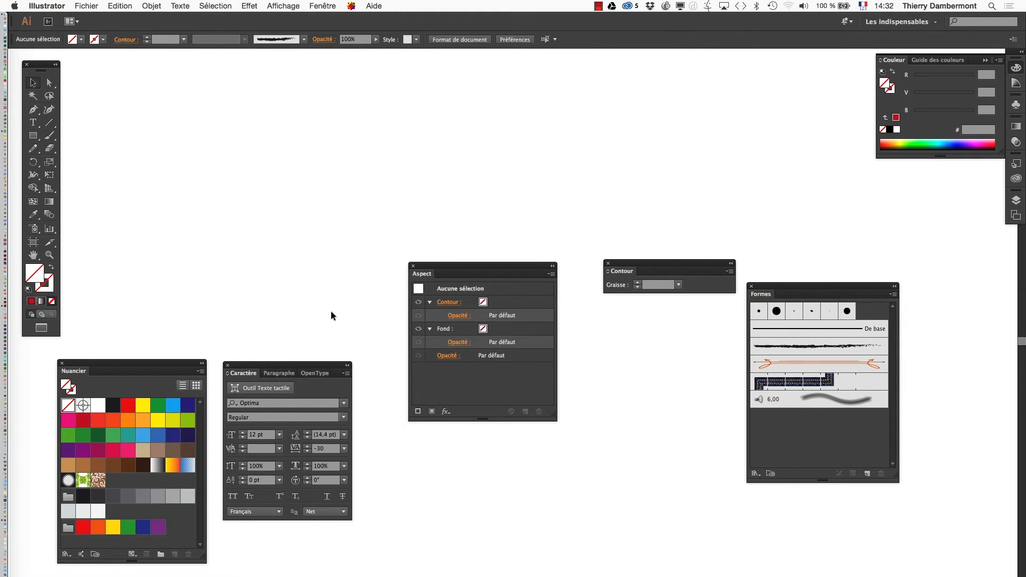
pyautogui.moveTo(210, 154); pyautogui.dragTo(206, 149)
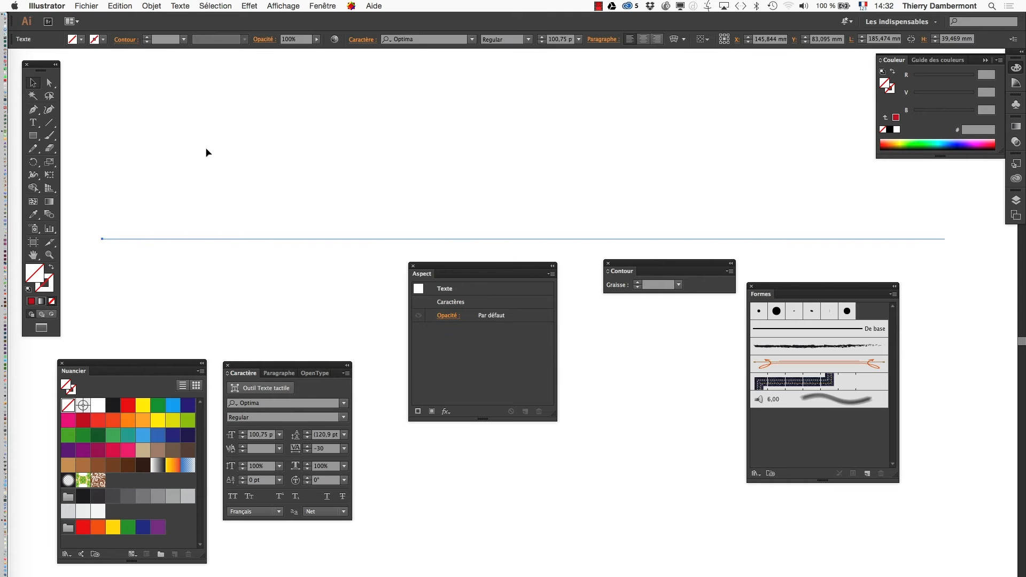
pyautogui.click(267, 292)
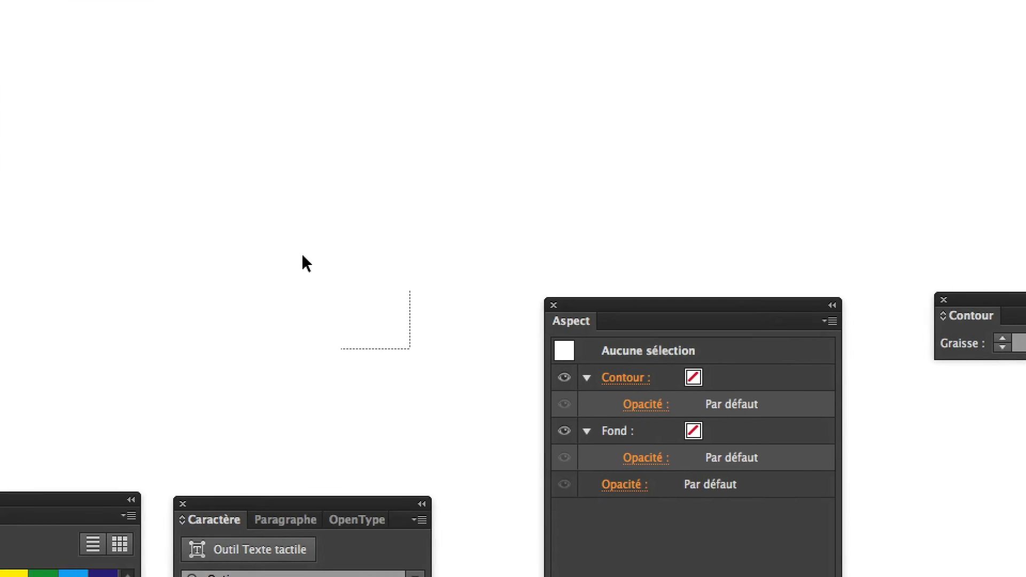
pyautogui.moveTo(303, 264); pyautogui.dragTo(300, 262)
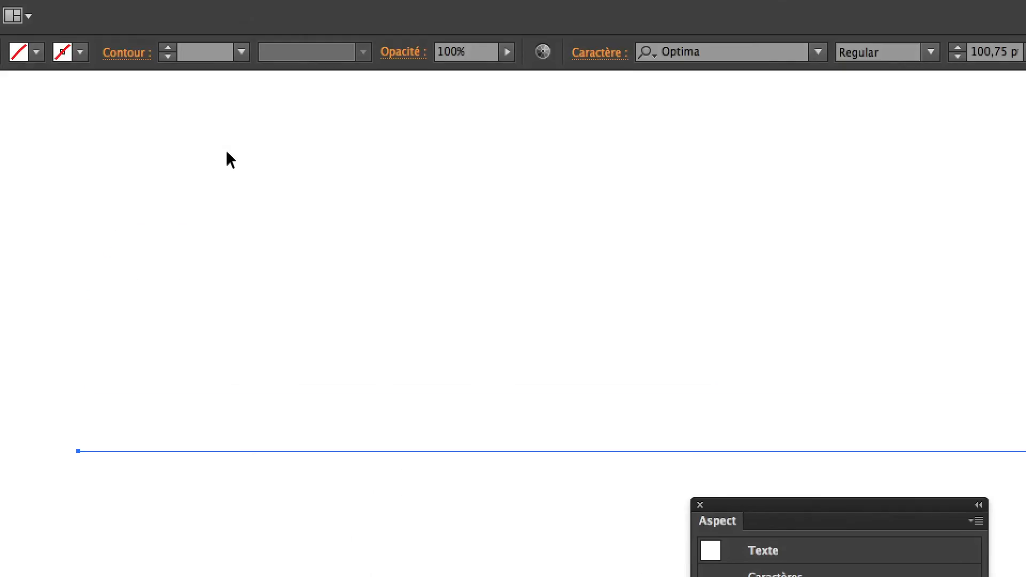
# Display the artwork as outlines, select the San Francisco text by its baseline, and return to preview display
pyautogui.click(440, 0)
pyautogui.click(431, 24)
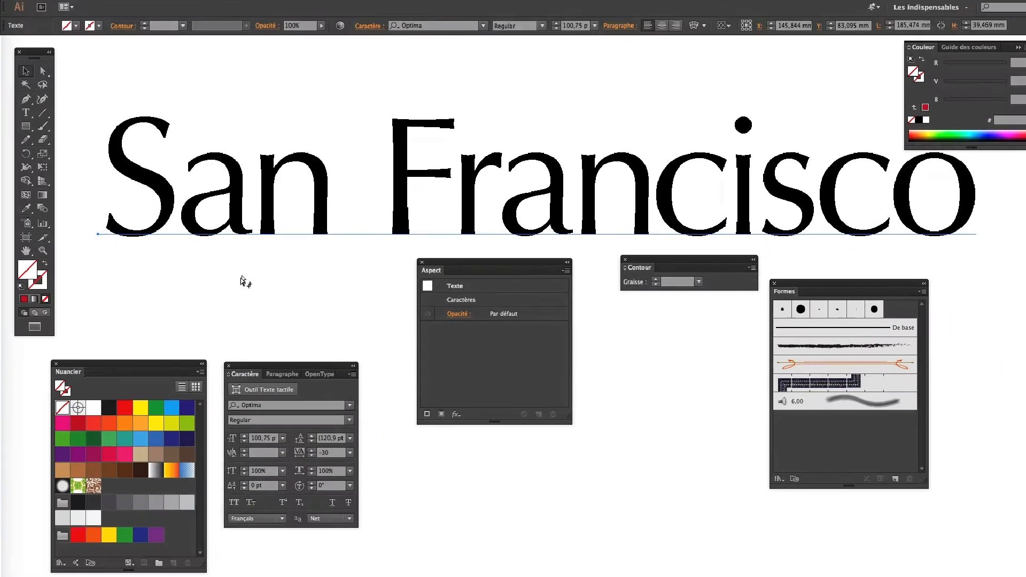
pyautogui.click(298, 224)
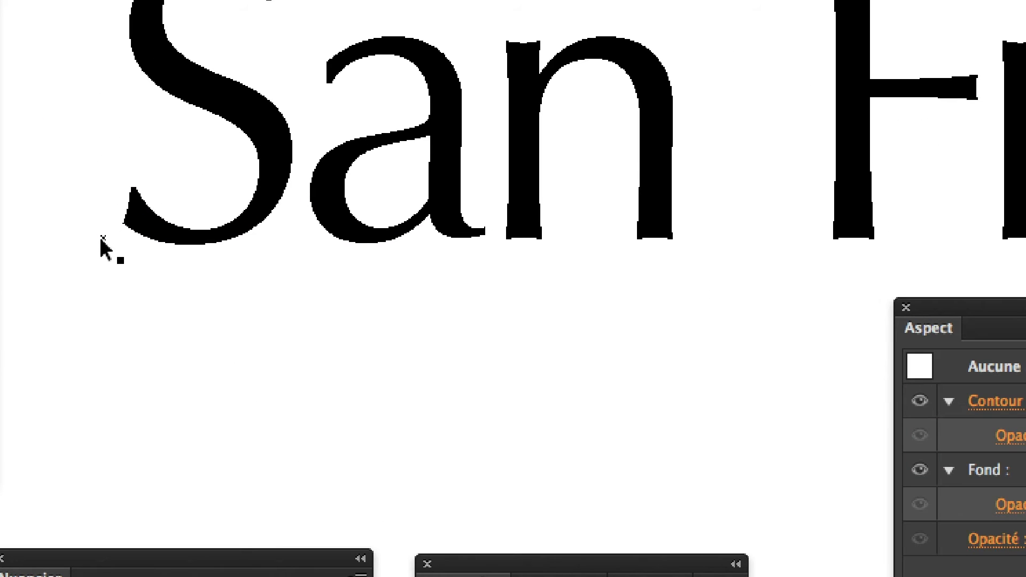
pyautogui.click(102, 241)
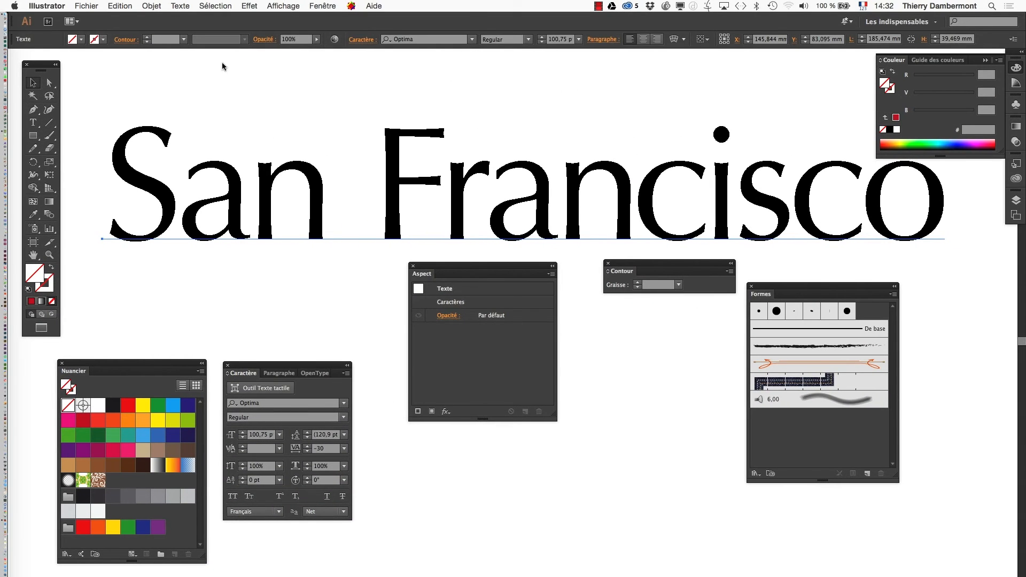
pyautogui.click(276, 7)
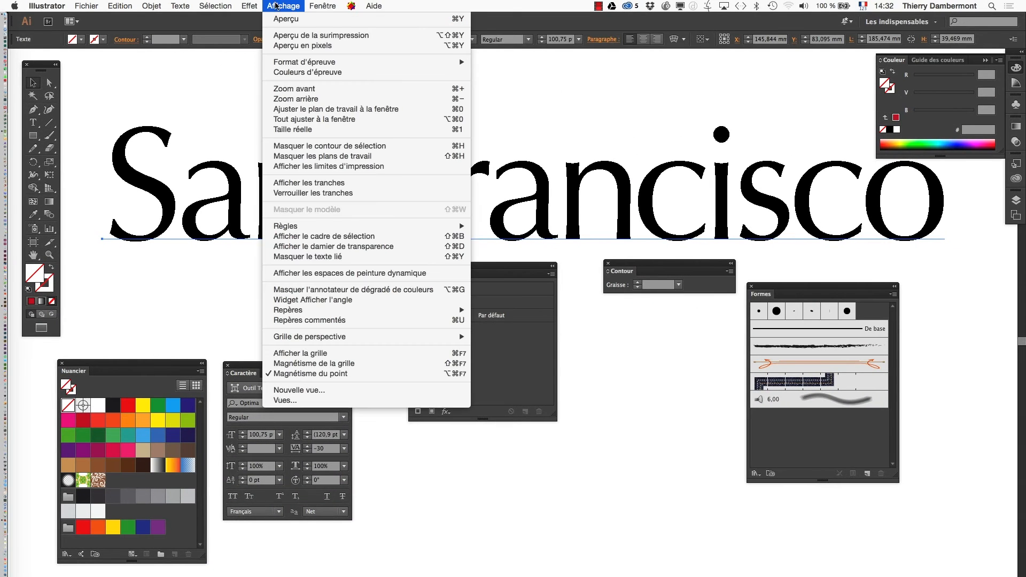
pyautogui.click(285, 19)
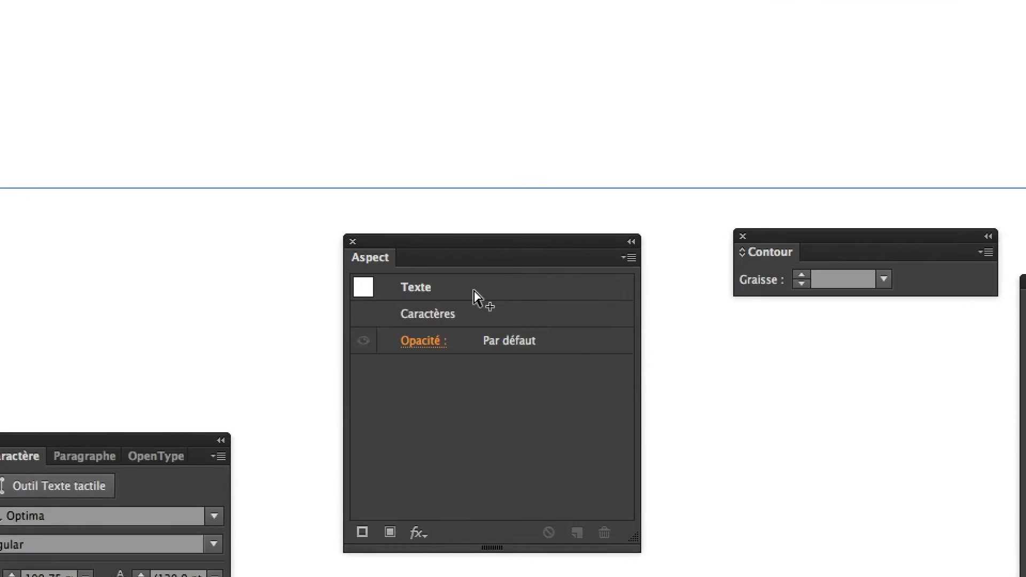
# Inspect the stroke and fill in the text's Caractères level and return to the Texte level
pyautogui.click(473, 288)
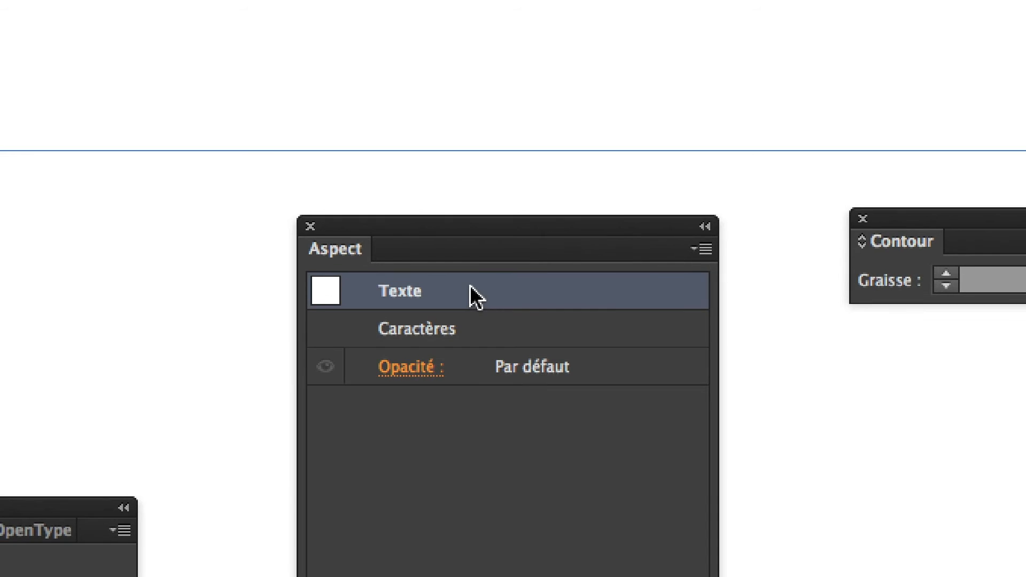
pyautogui.click(487, 327)
pyautogui.doubleClick(477, 301)
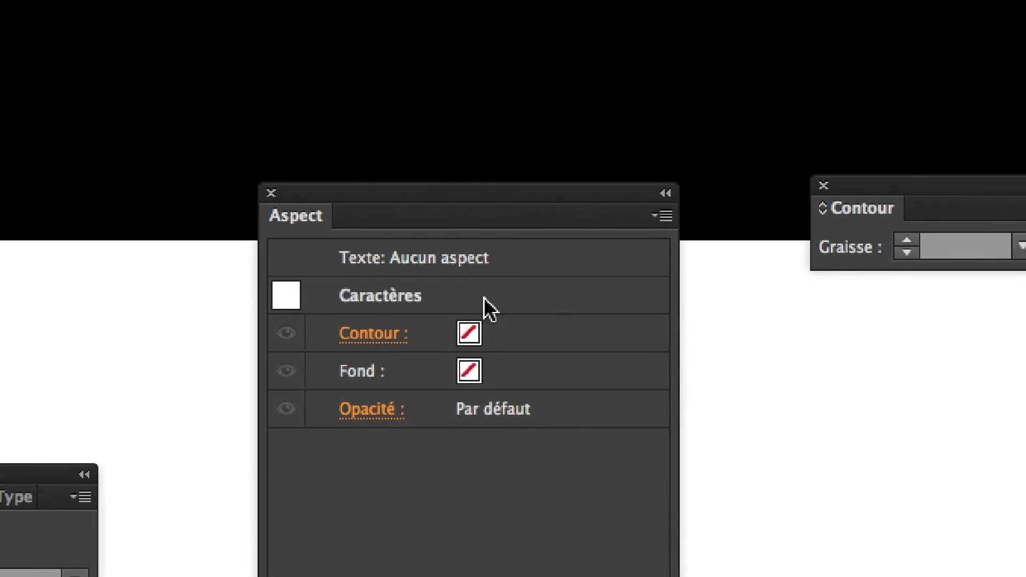
pyautogui.click(519, 255)
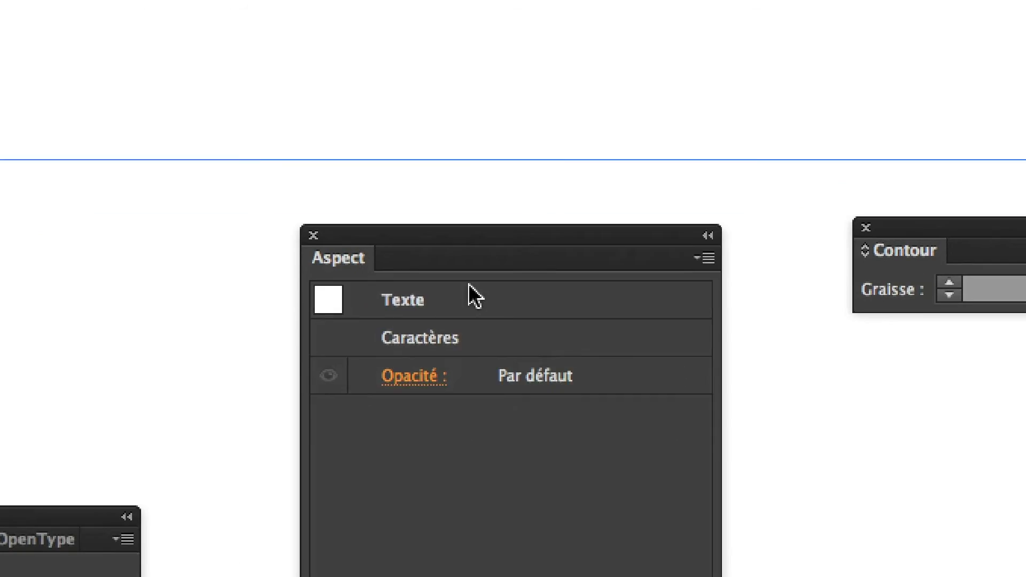
# Add a new fill to the text object at the Texte level of the Aspect panel
pyautogui.click(472, 292)
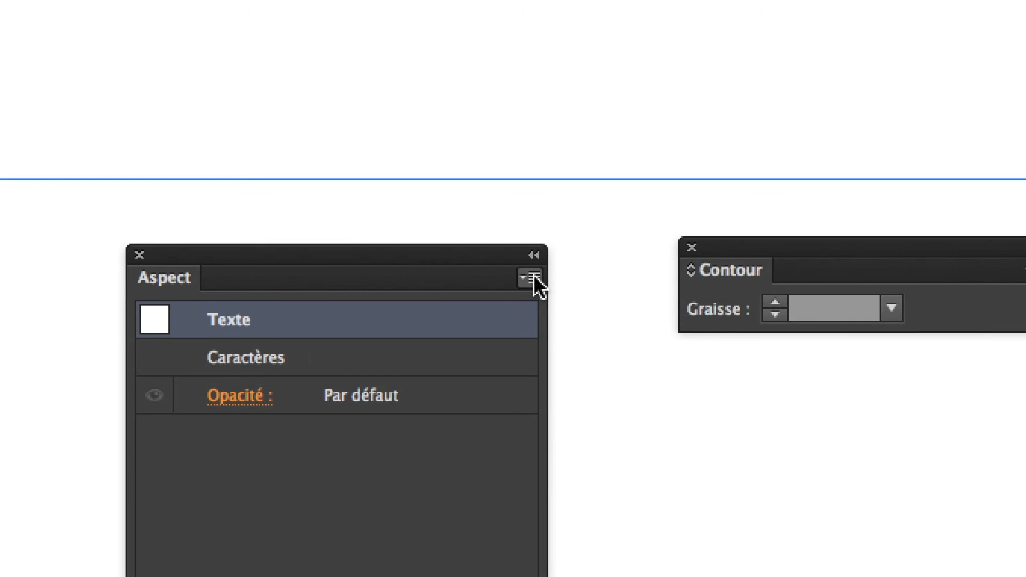
pyautogui.click(673, 133)
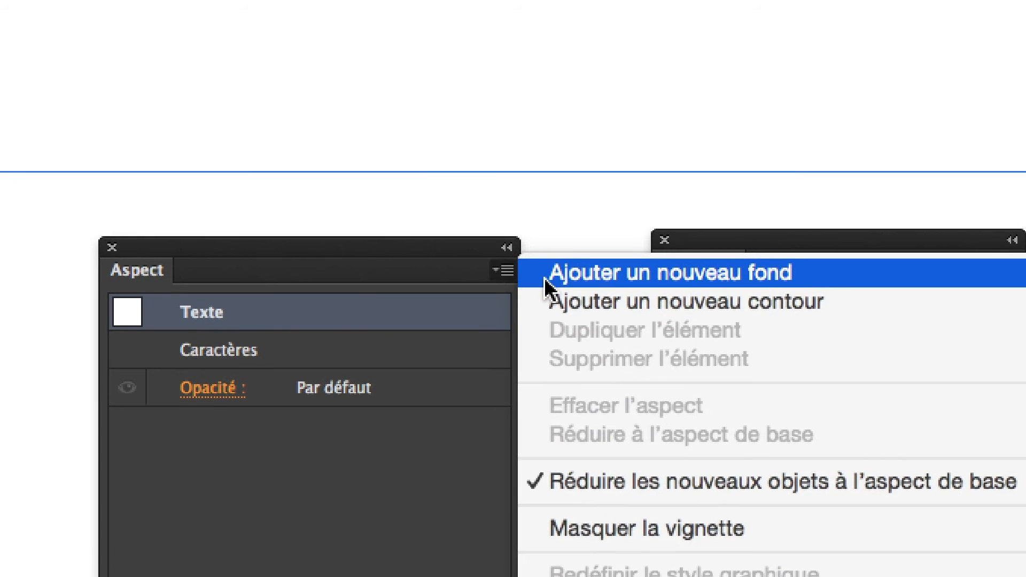
pyautogui.click(579, 281)
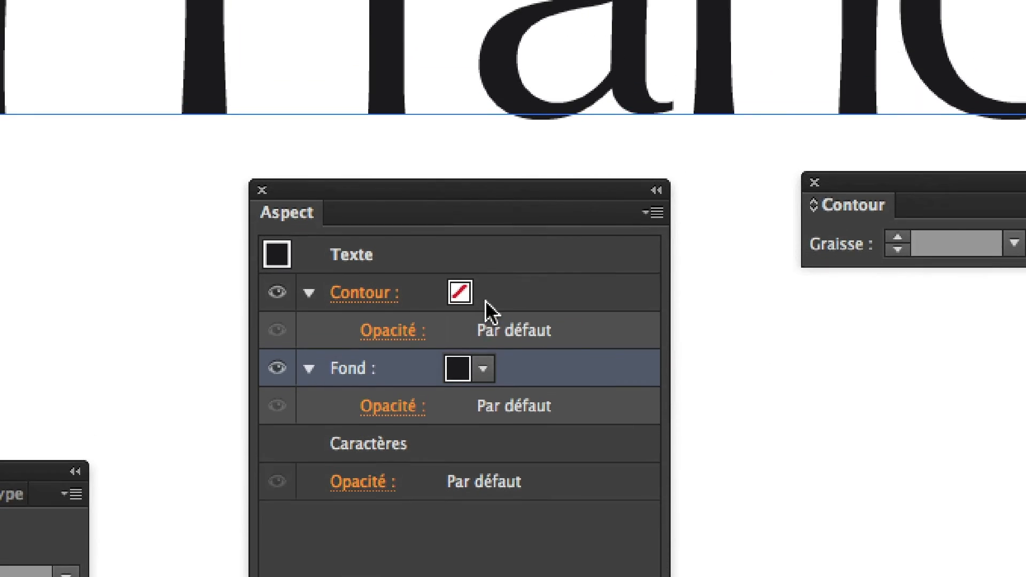
# Give the Texte-level stroke a brown colour and a weight of 4 pt
pyautogui.click(477, 247)
pyautogui.click(477, 247)
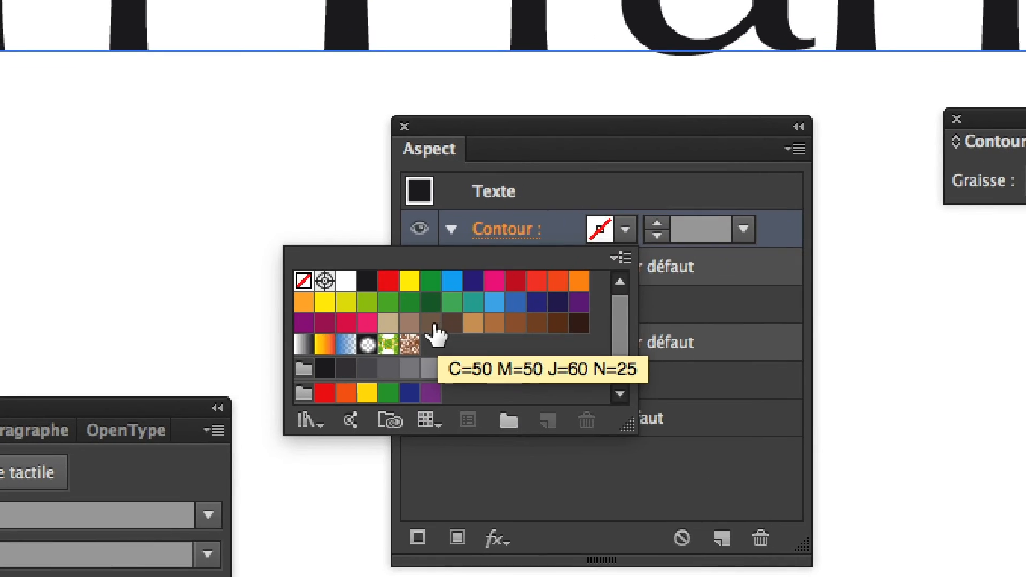
pyautogui.click(293, 391)
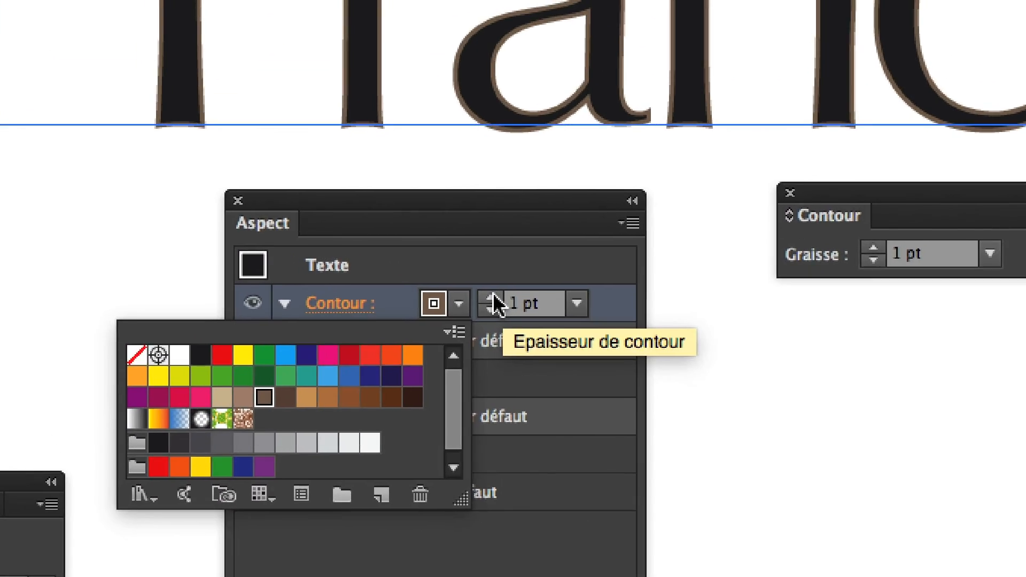
pyautogui.click(499, 257)
pyautogui.click(499, 257)
pyautogui.click(500, 257)
# Enlarge the swatch list of the Texte-level fill and set the fill to yellow
pyautogui.click(475, 349)
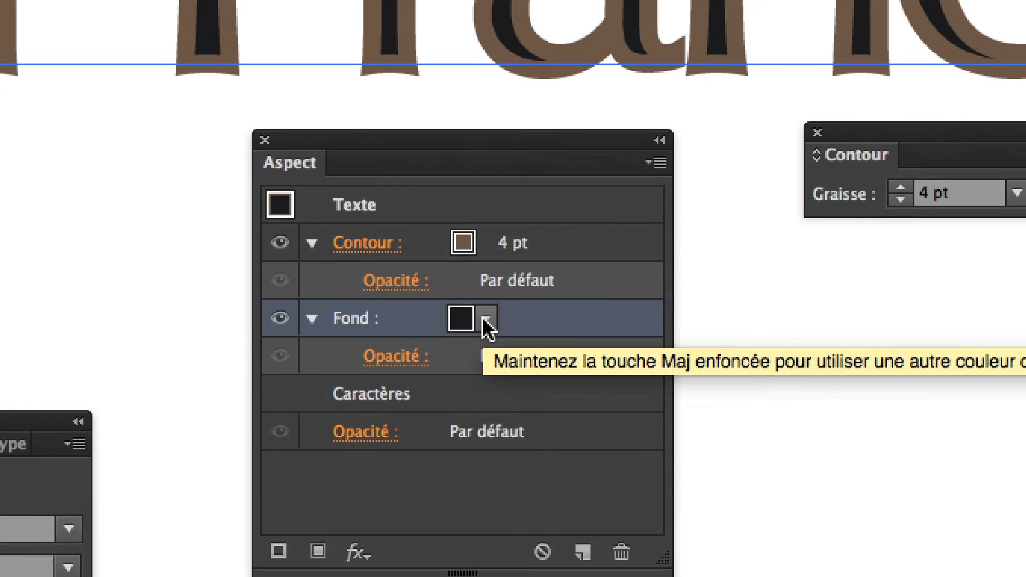
pyautogui.click(475, 348)
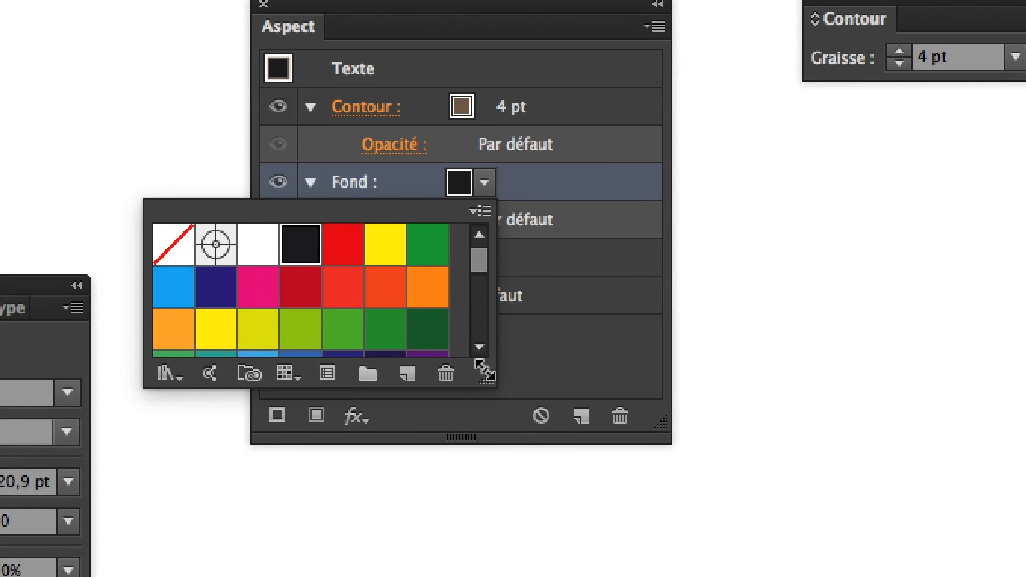
pyautogui.moveTo(496, 381); pyautogui.dragTo(523, 576)
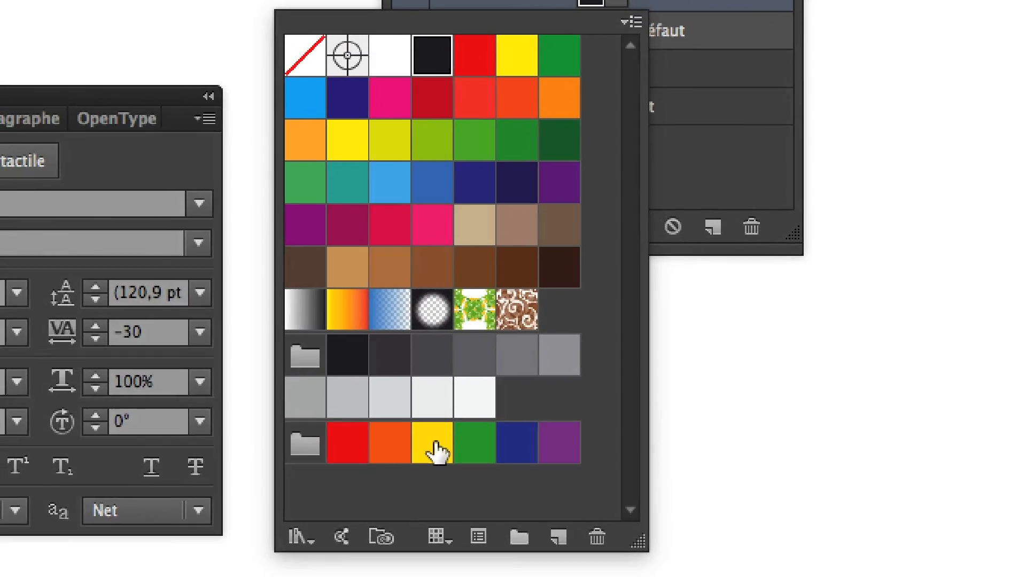
pyautogui.click(286, 377)
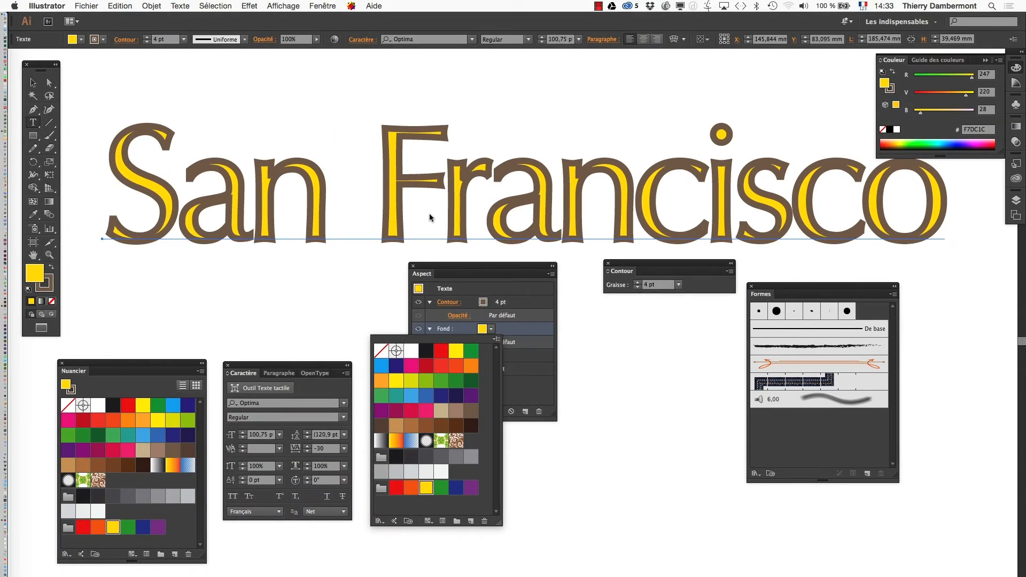
pyautogui.click(436, 234)
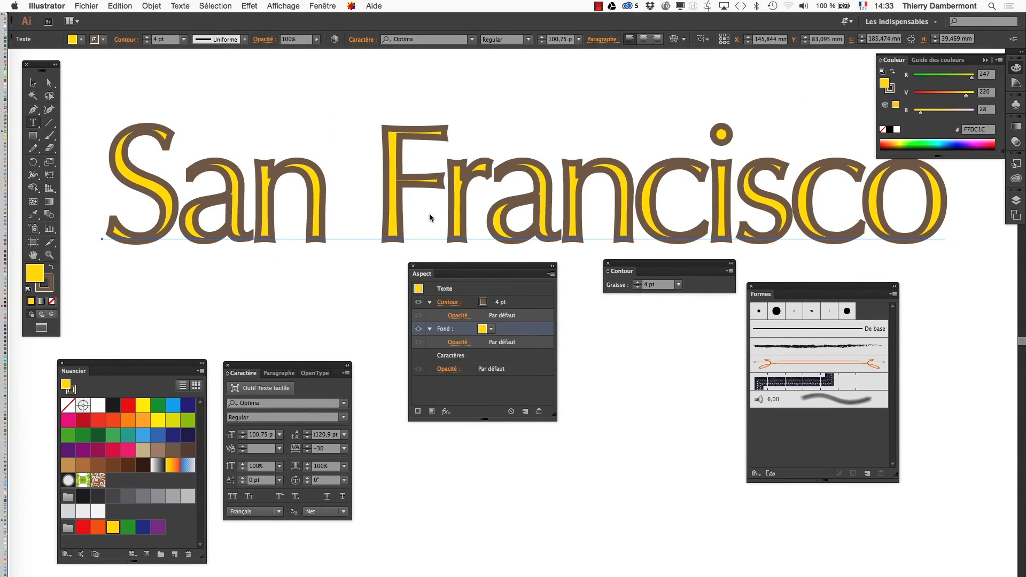
# Move the brown stroke below the yellow fill in the Aspect panel's stacking order
pyautogui.moveTo(436, 234); pyautogui.dragTo(389, 221)
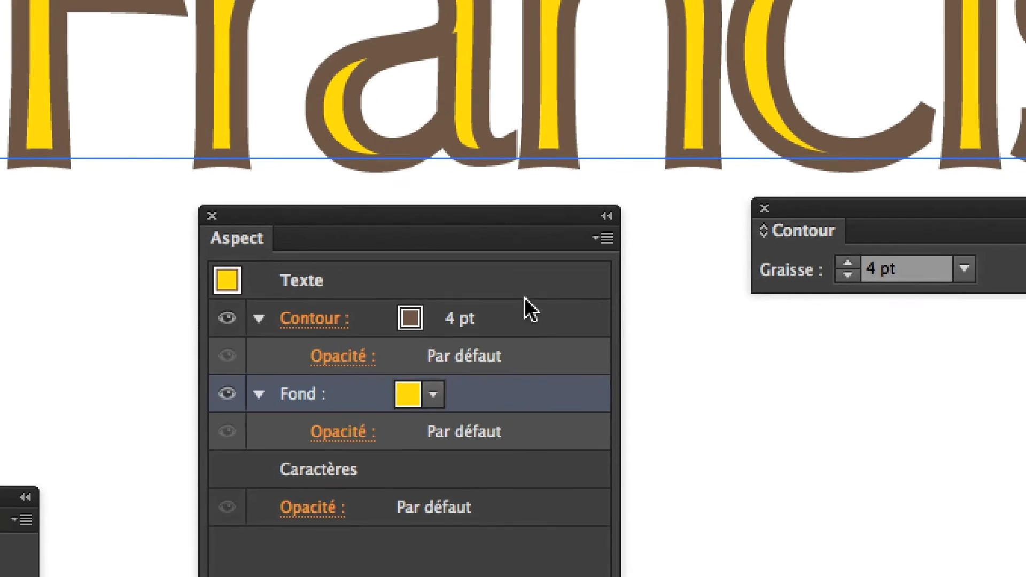
pyautogui.moveTo(522, 315); pyautogui.dragTo(526, 430)
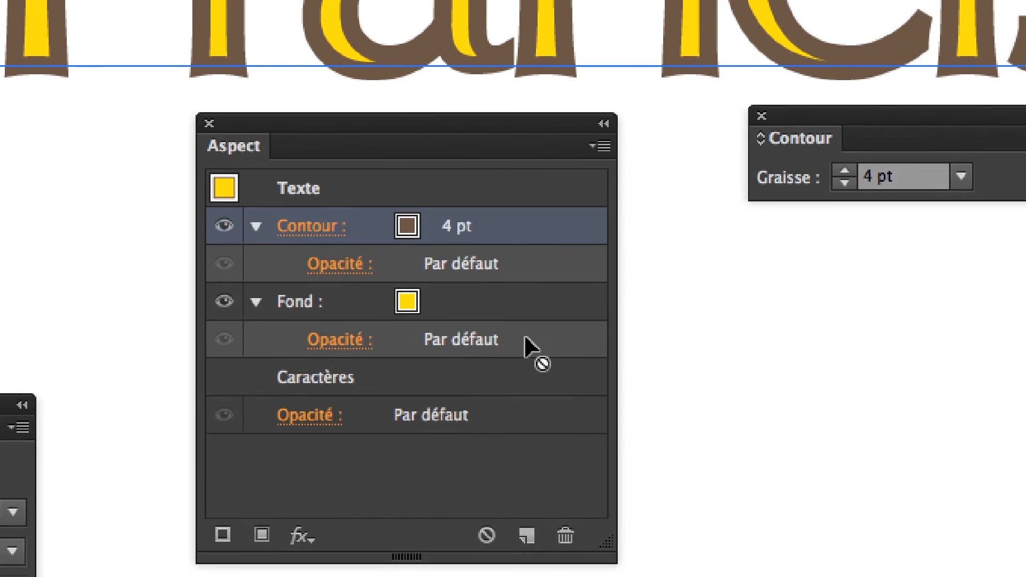
pyautogui.moveTo(524, 337); pyautogui.dragTo(524, 341)
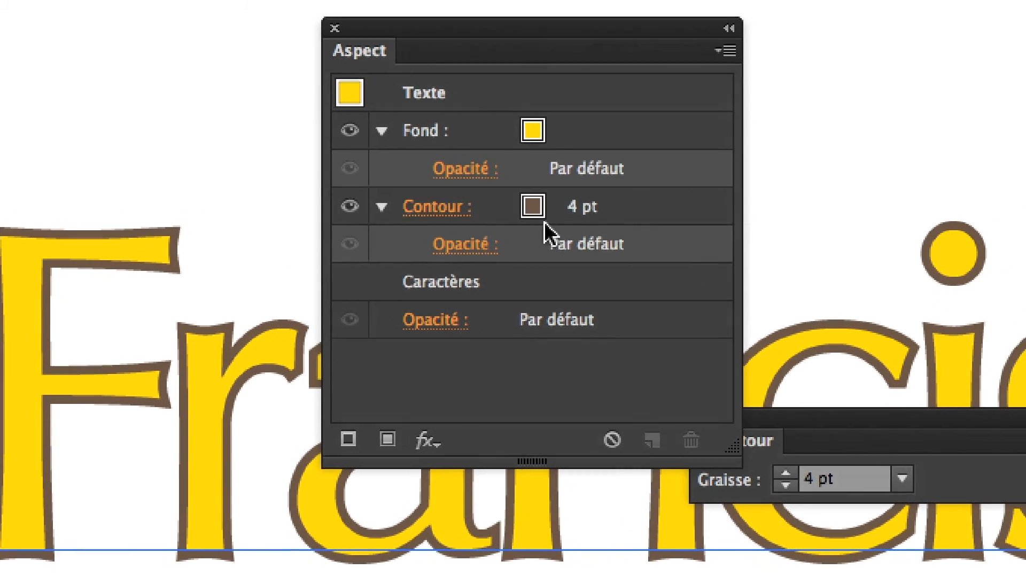
# Try heavier weights up to 12 pt on the brown stroke, and settle on 7 pt
pyautogui.click(550, 214)
pyautogui.click(583, 197)
pyautogui.click(582, 197)
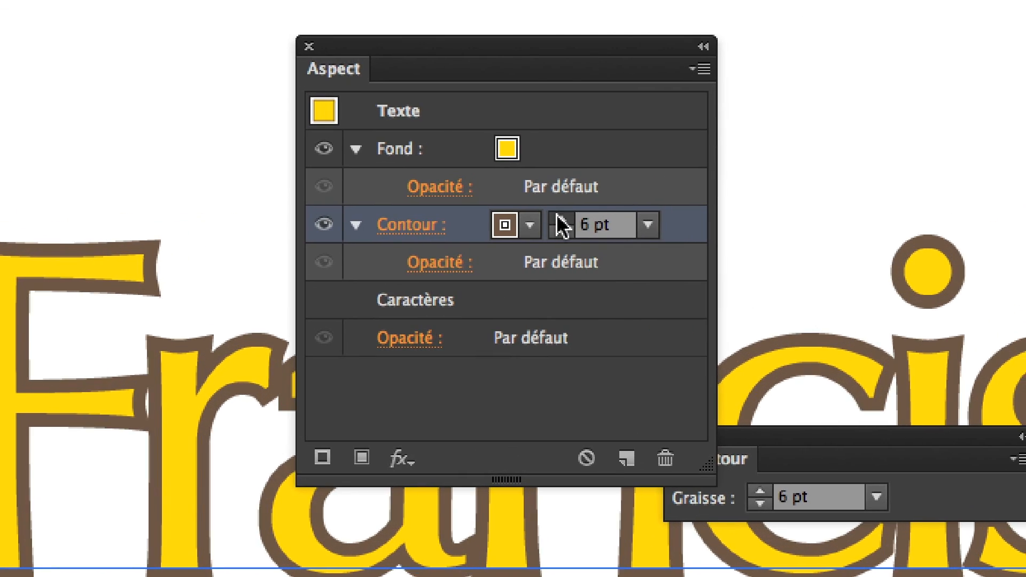
pyautogui.click(557, 216)
pyautogui.click(557, 216)
pyautogui.click(557, 216)
pyautogui.click(557, 216)
pyautogui.click(560, 218)
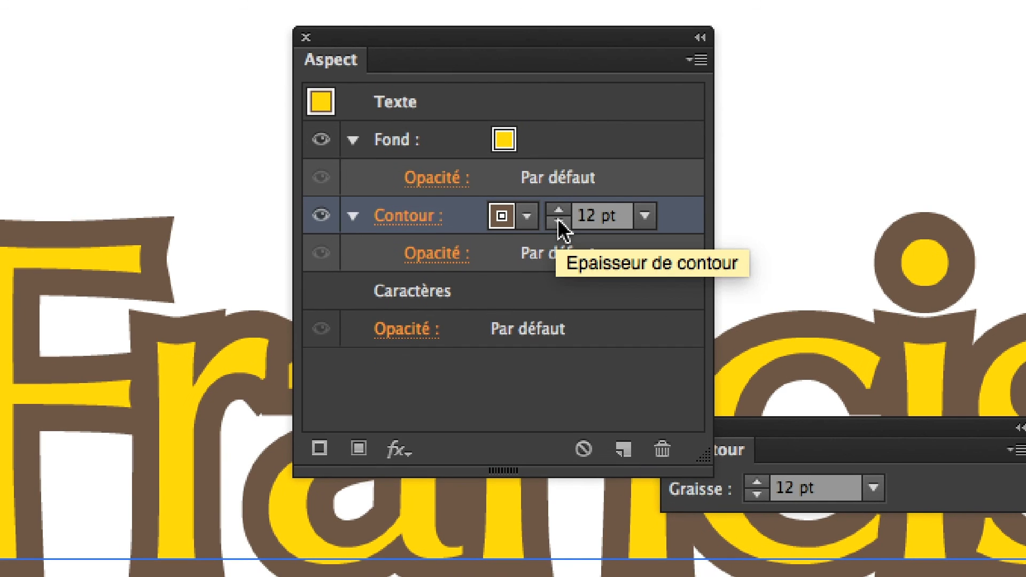
pyautogui.click(561, 231)
pyautogui.click(561, 231)
pyautogui.click(560, 231)
pyautogui.click(561, 231)
pyautogui.click(557, 218)
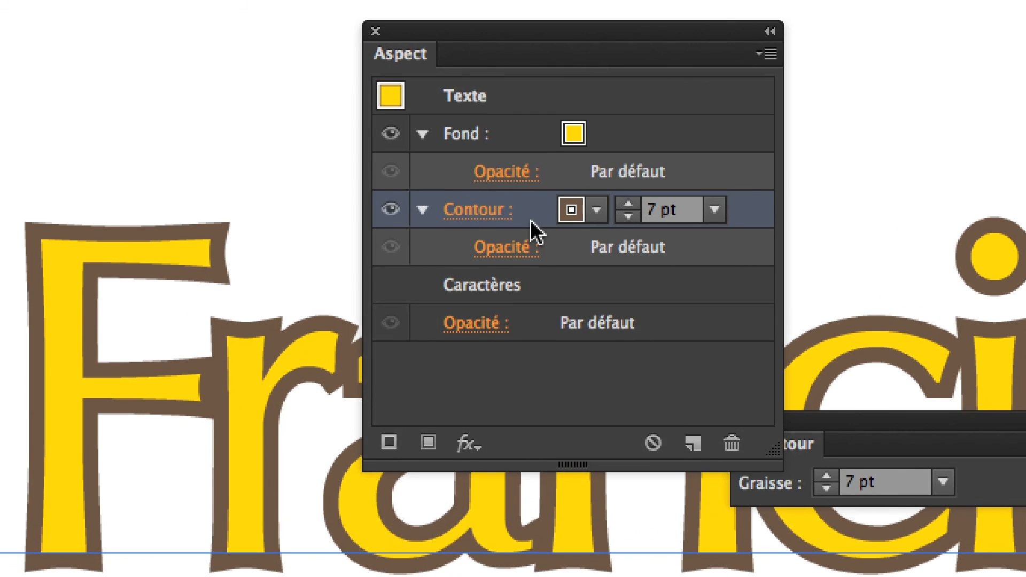
# Move the brown stroke above the fill and back below it to compare the two stacking orders
pyautogui.moveTo(462, 228); pyautogui.dragTo(463, 167)
pyautogui.moveTo(531, 203)
pyautogui.mouseDown()
pyautogui.moveTo(522, 163)
pyautogui.moveTo(546, 291)
pyautogui.mouseUp()
pyautogui.moveTo(533, 229); pyautogui.dragTo(533, 231)
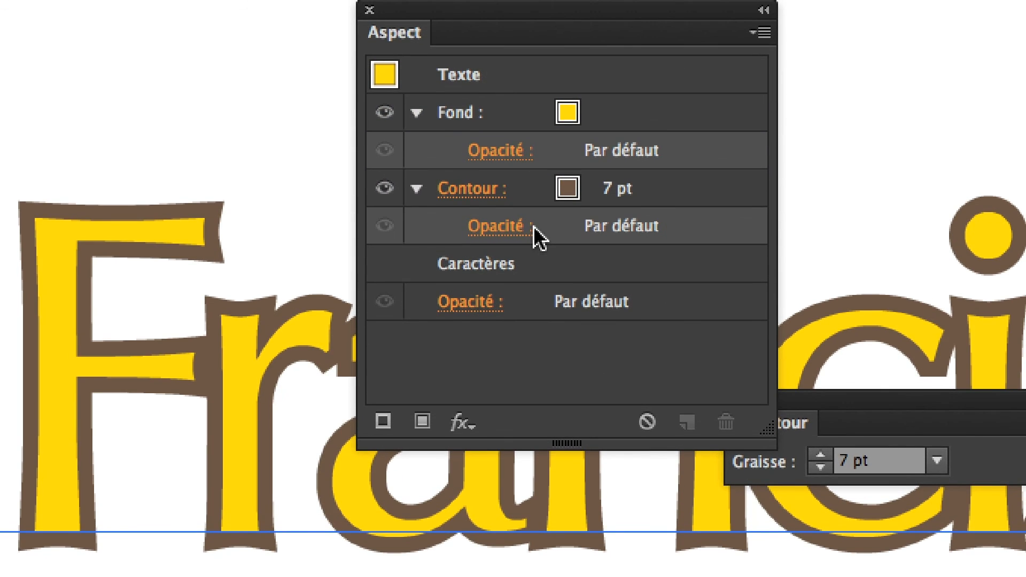